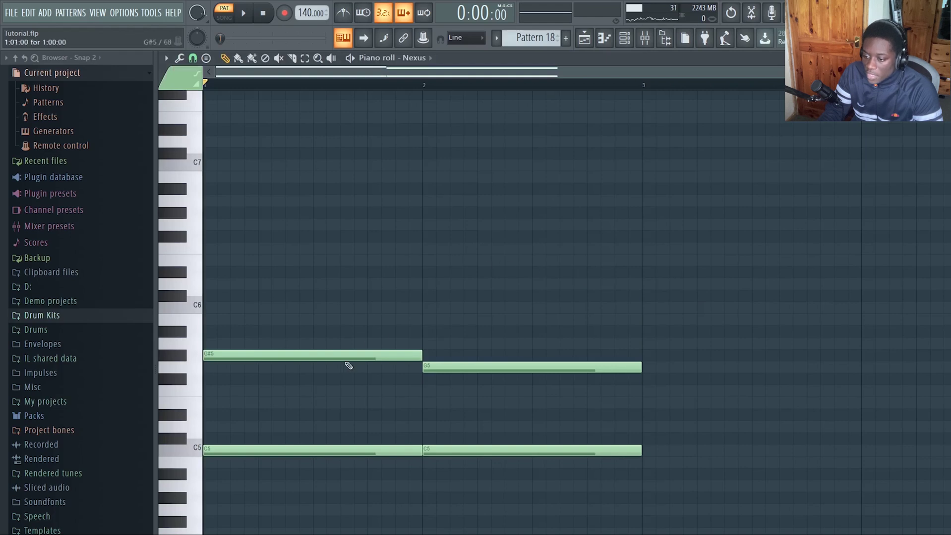
Step: Try swapping the upper notes to G5 in bar 1 and G#5 in bar 2, and play the pattern
left_click(341, 366)
left_click_drag(358, 370, 433, 353)
right_click(385, 346)
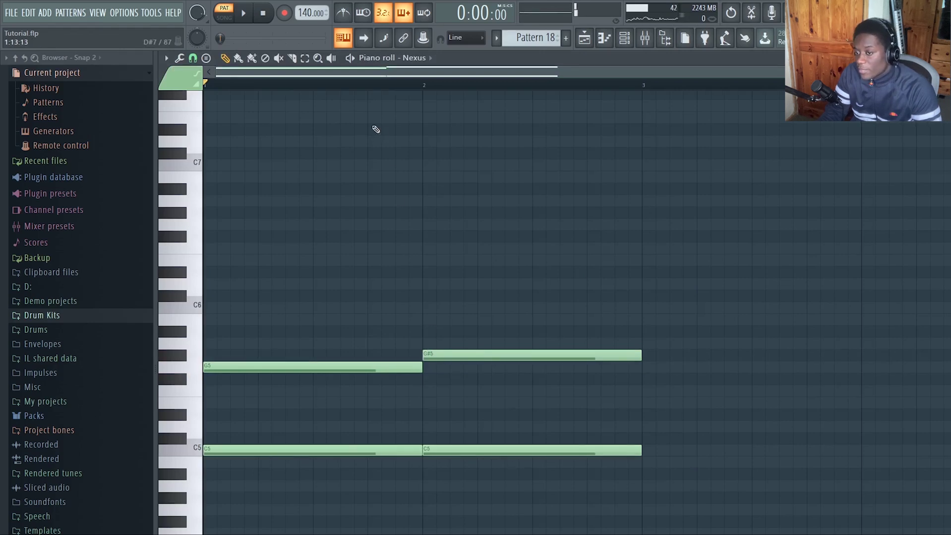
left_click(247, 14)
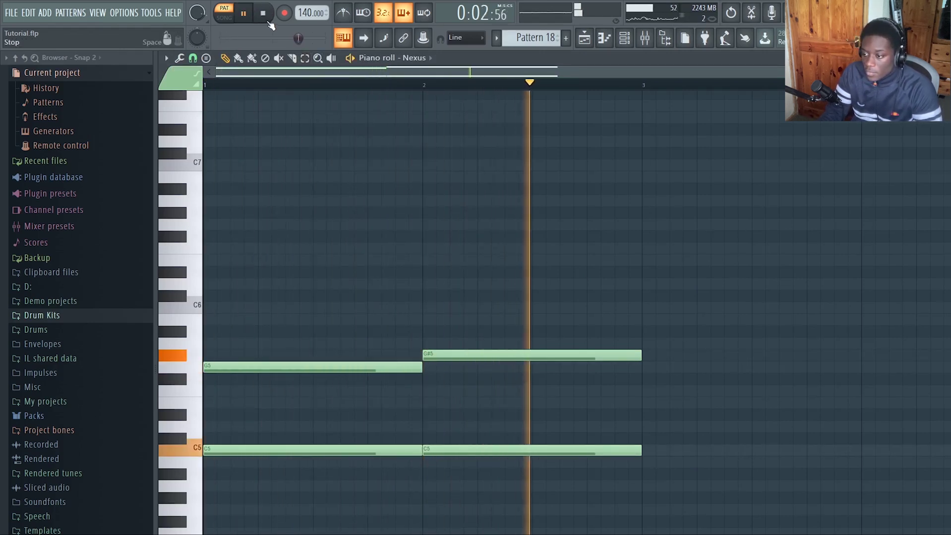
left_click(268, 22)
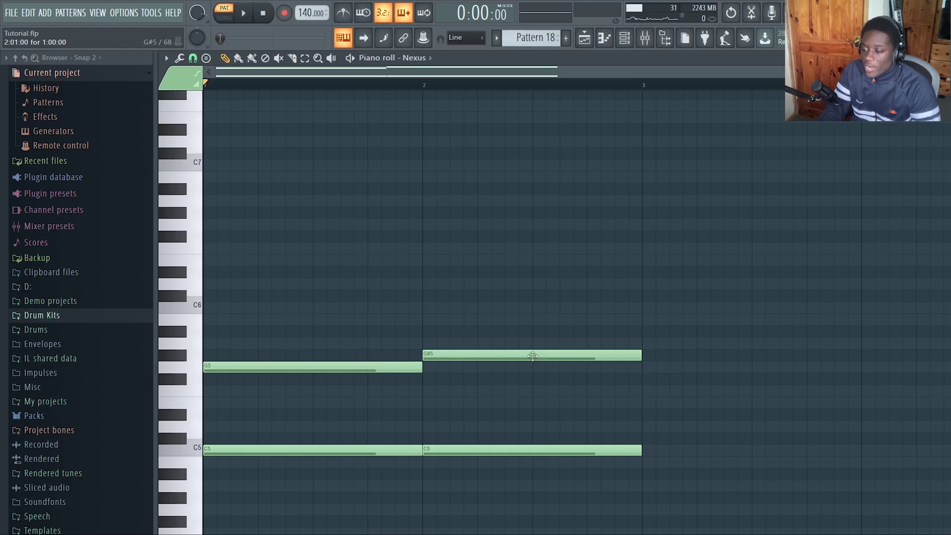
Step: Swap the upper notes back to G#5 in bar 1 and G5 in bar 2, and play the pattern
left_click_drag(466, 355, 485, 367)
left_click(245, 14)
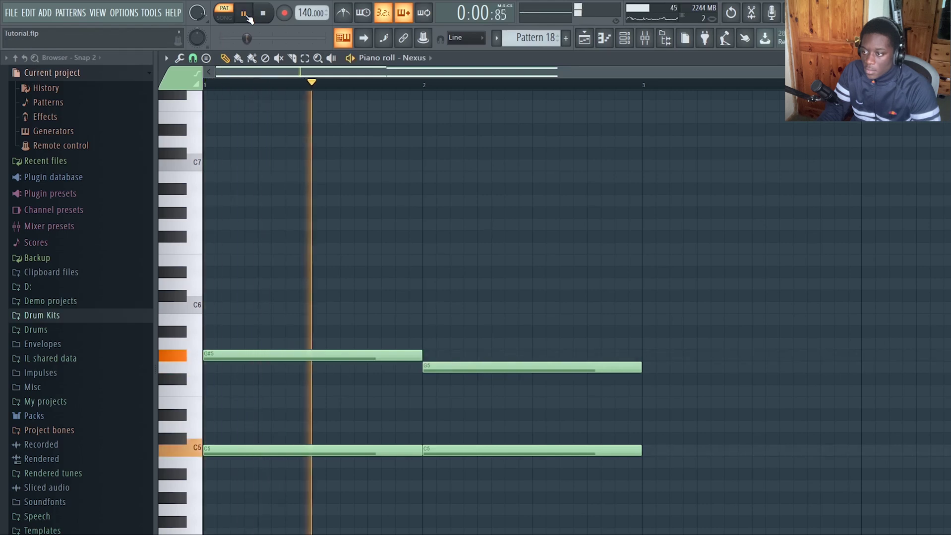
left_click(263, 14)
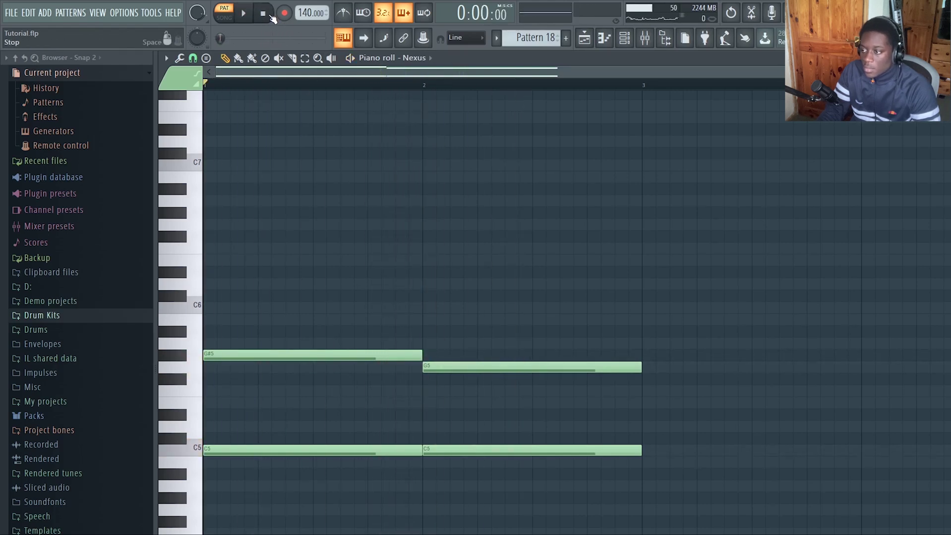
Step: Load Edison on the Master mixer track and record the looping Nexus pattern into it
left_click(645, 38)
left_click(203, 255)
key("ctrl+e")
left_click(300, 149)
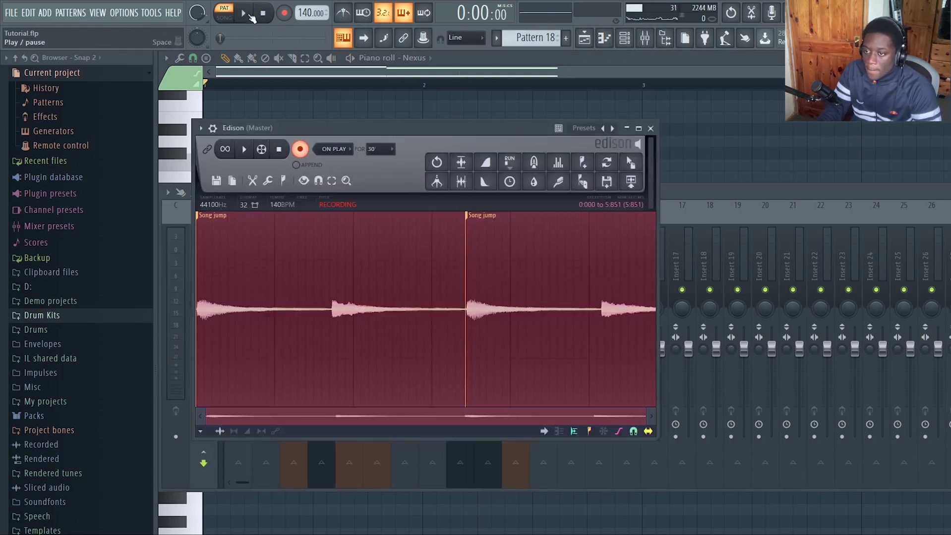
key("space")
left_click(653, 41)
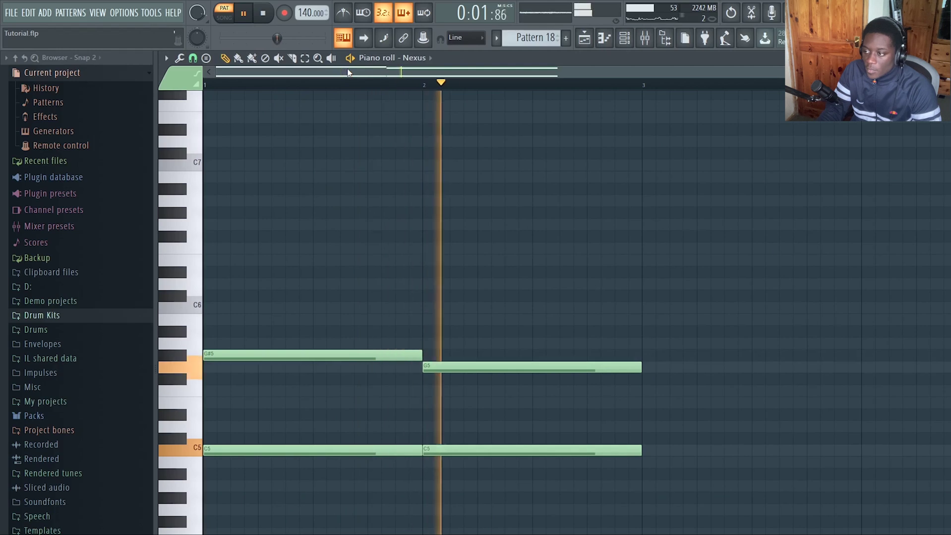
left_click(652, 41)
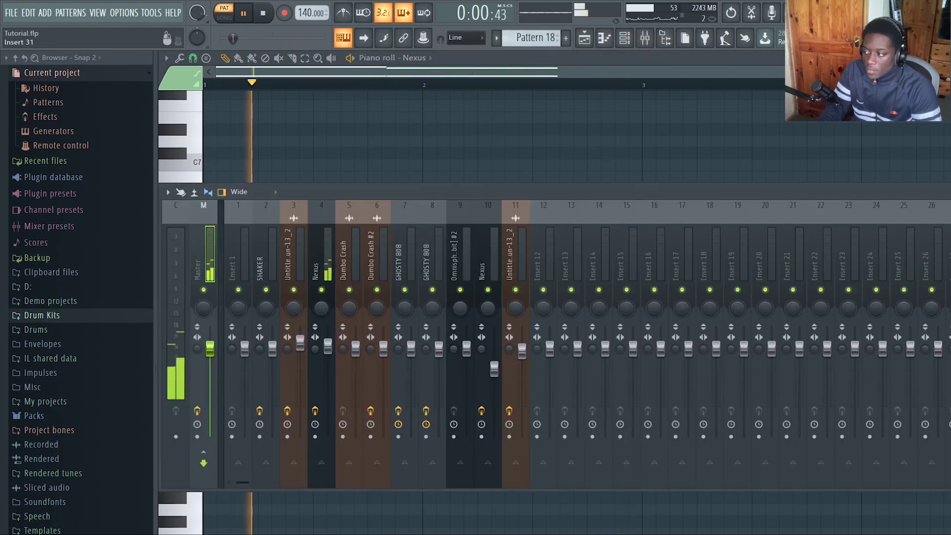
key("space")
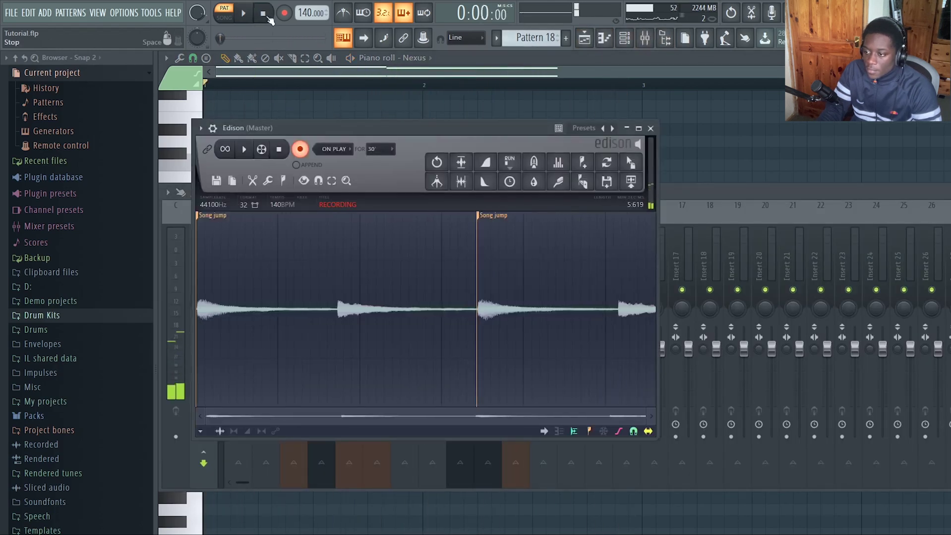
Step: Place the Edison recording at bar 1 of playlist Track 4, slice it at bar 3 and delete the excess
left_click_drag(630, 162, 335, 213)
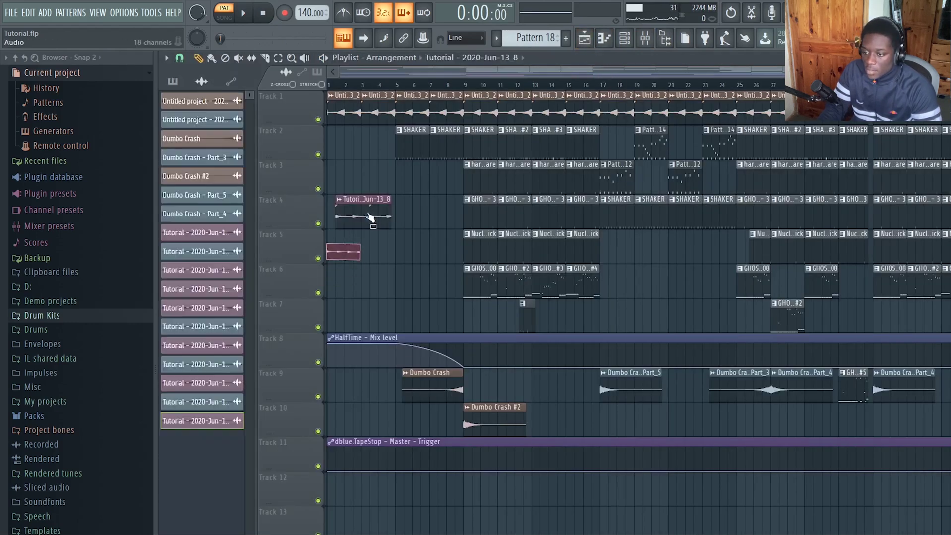
left_click(265, 58)
left_click_drag(365, 227, 365, 195)
left_click(198, 58)
right_click(379, 214)
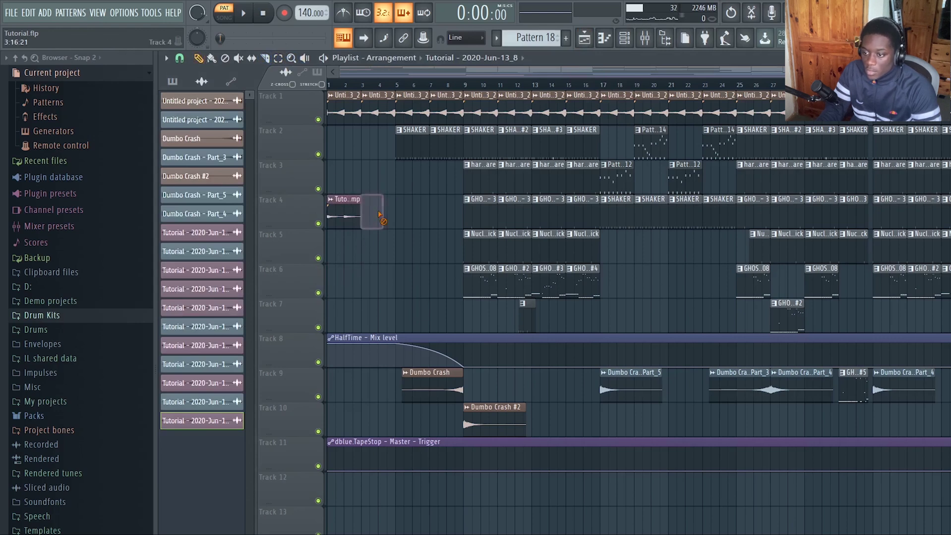
Step: Make the trimmed Track 4 clip a unique sample, saved as Tutorial - 2020-Jun-13_8 - Part_1.wav
left_click(330, 200)
left_click(467, 225)
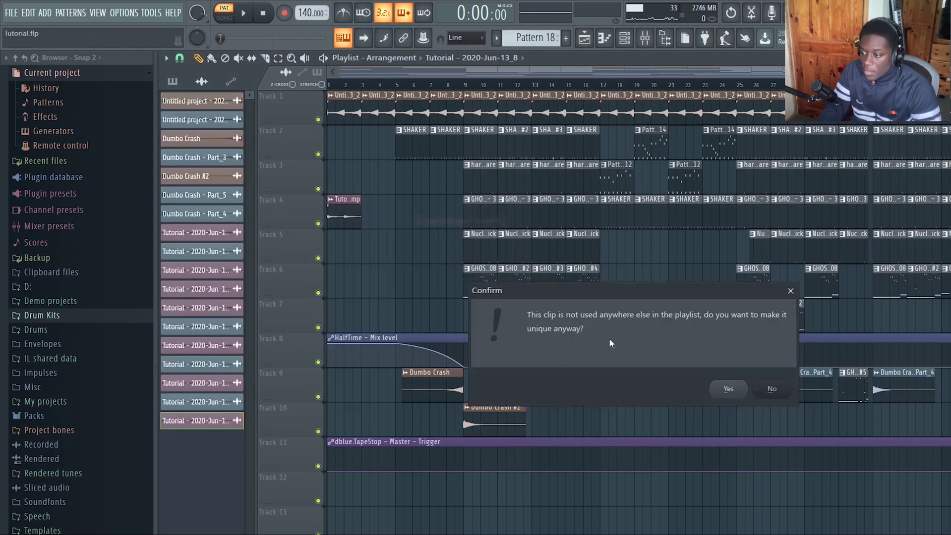
left_click(737, 390)
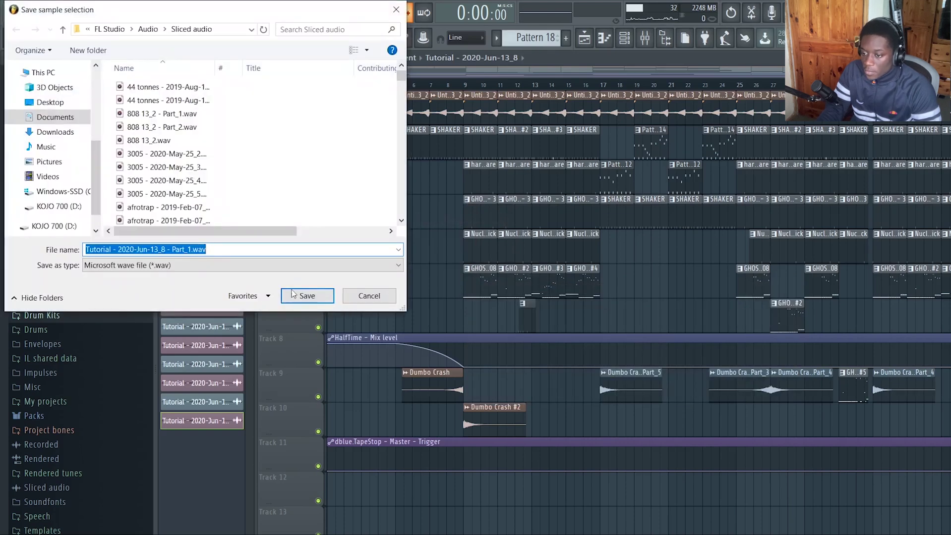
left_click(306, 291)
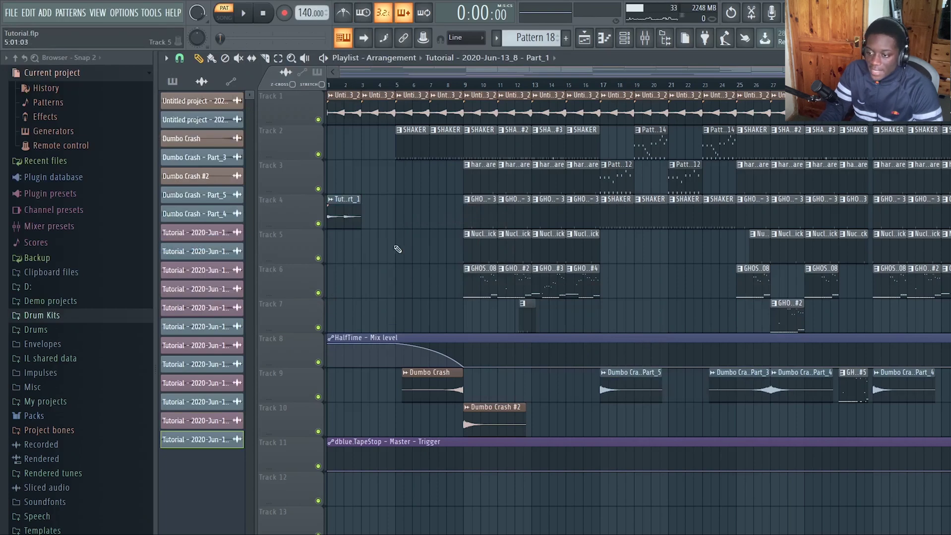
Step: Reverse the Part_1 sample in its channel settings and close them
double_click(340, 219)
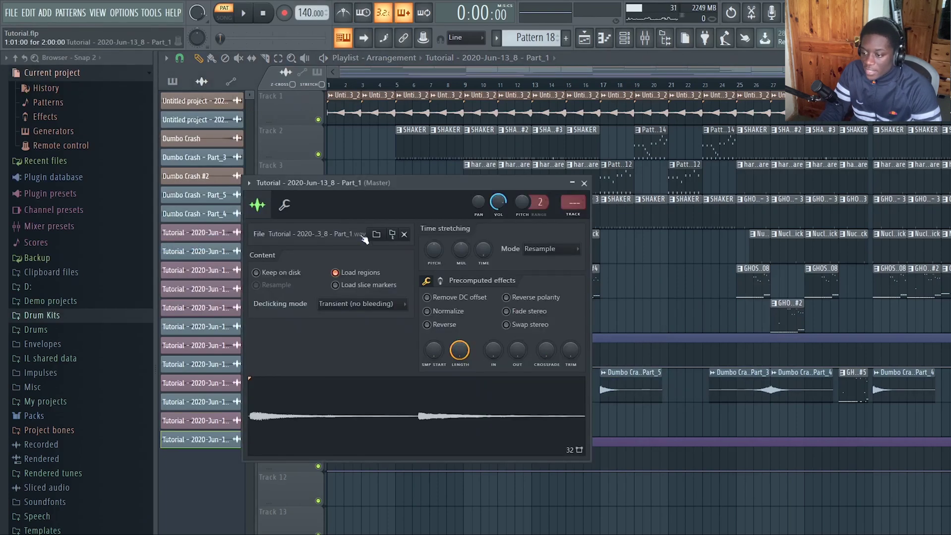
left_click(427, 324)
key("Escape")
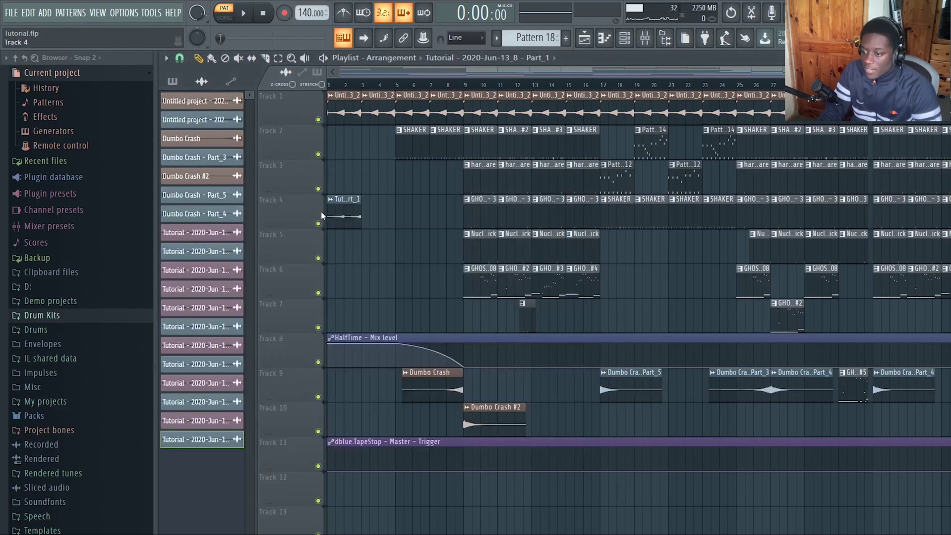
Step: Solo playlist Track 4 to audition the reversed clip in song mode, and re-enable all the other tracks
right_click(318, 222)
key("l")
left_click(244, 14)
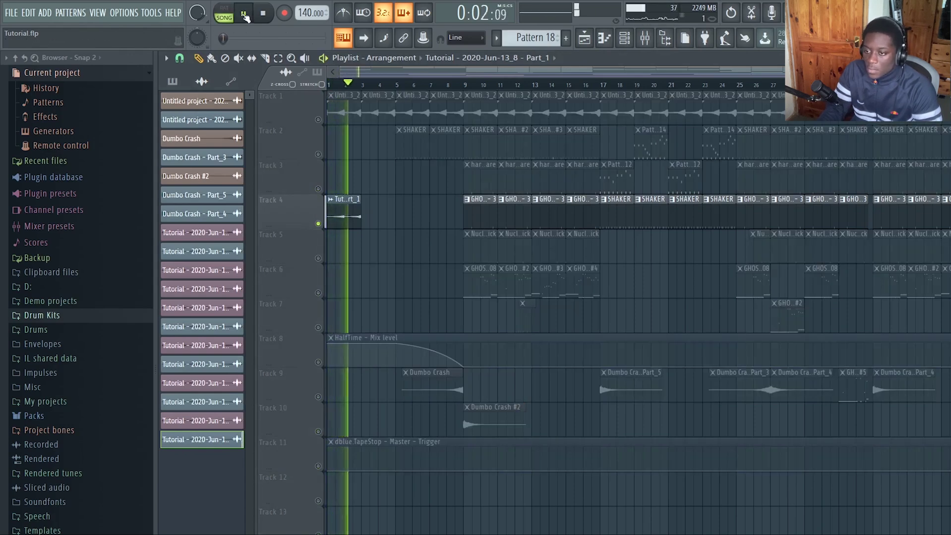
left_click(264, 14)
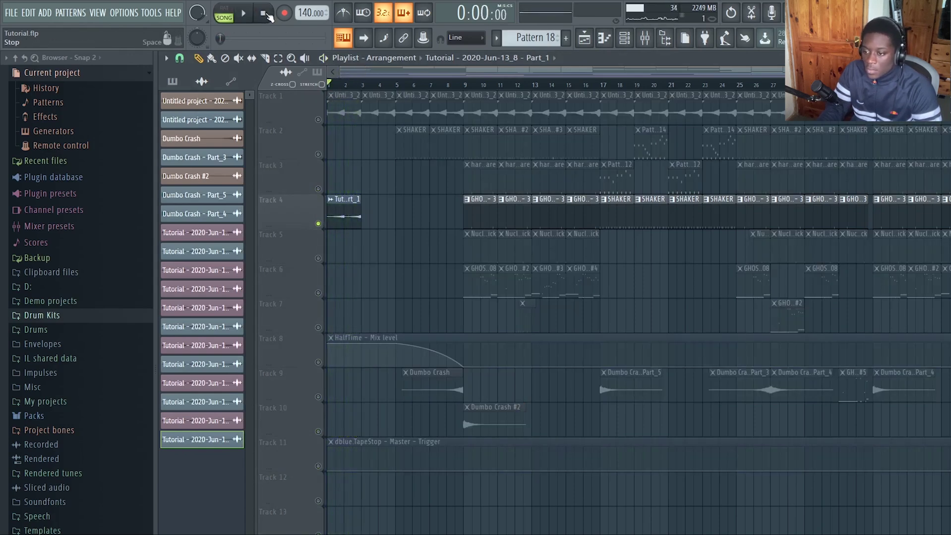
left_click(319, 225)
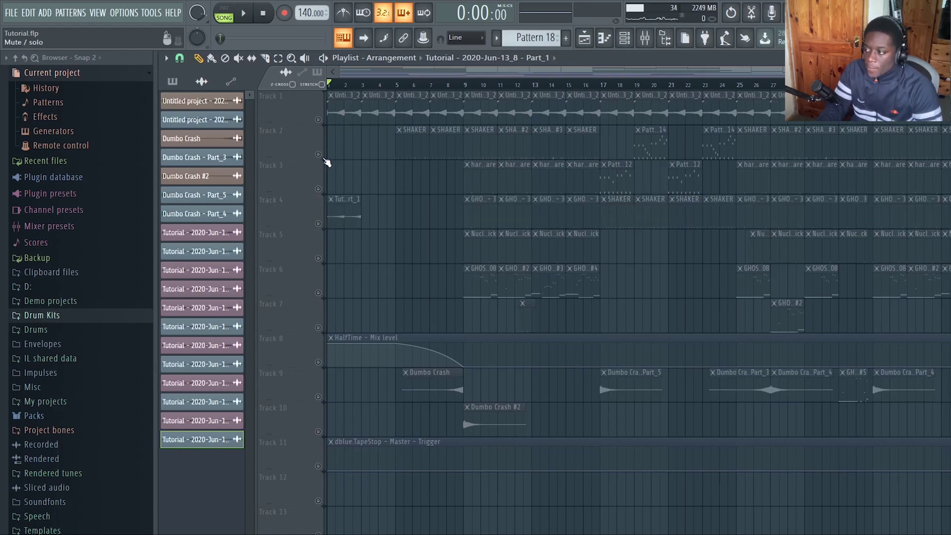
left_click(319, 120)
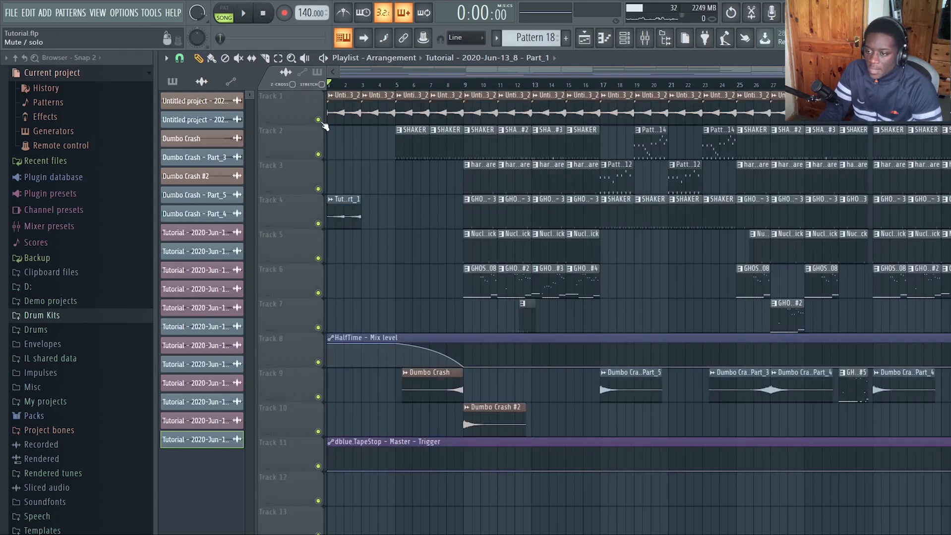
Step: Play the start of the arrangement with the mixer open to hear the melody sample on insert 3
left_click(648, 45)
left_click(649, 45)
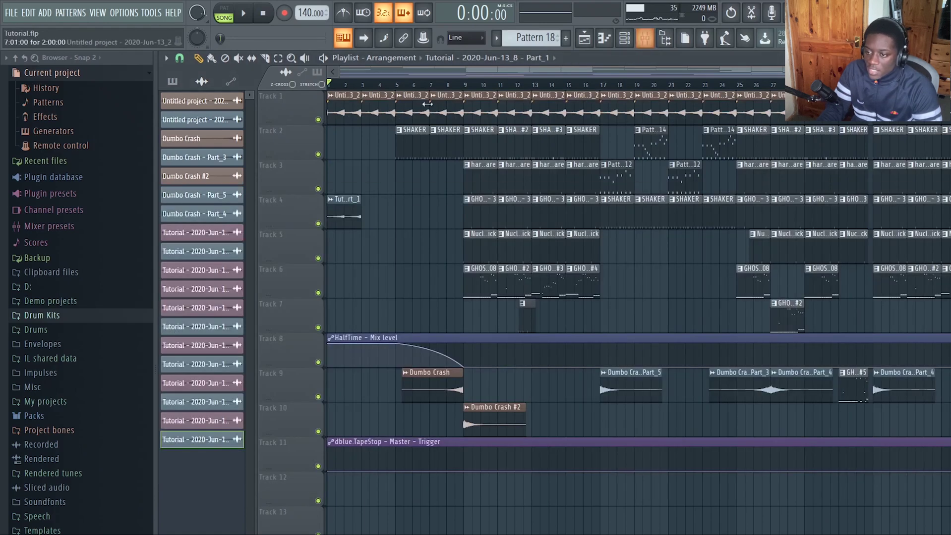
left_click(644, 37)
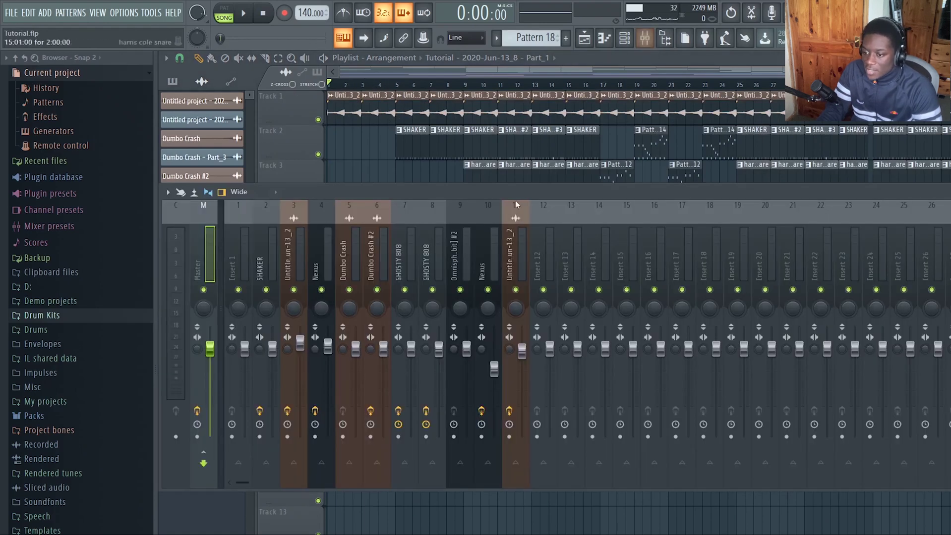
left_click(245, 14)
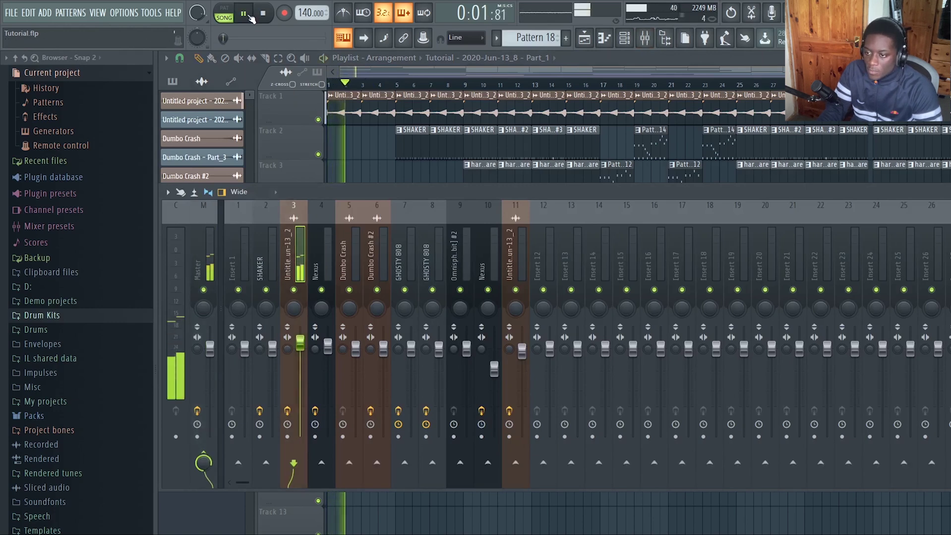
left_click(244, 15)
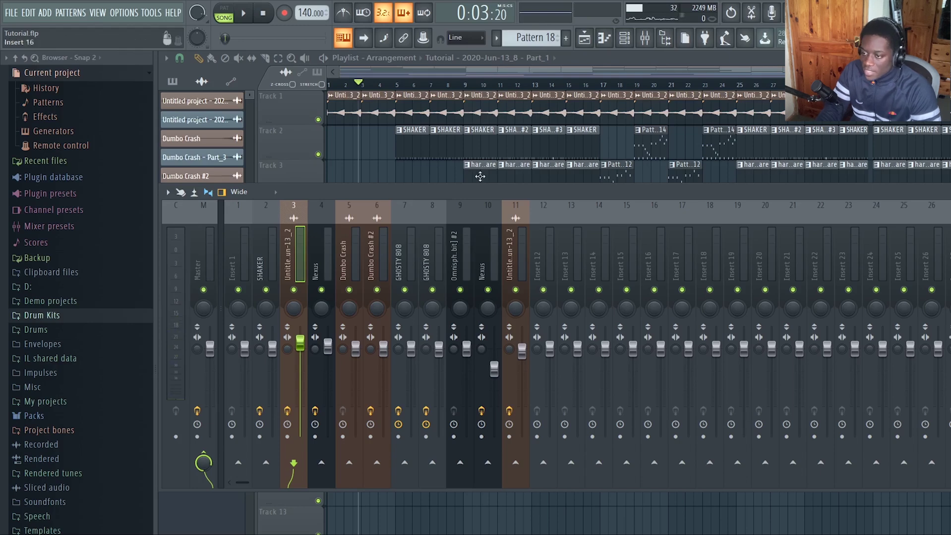
Step: Play the arrangement from the playlist and delete the reversed Part_1 clip from Track 4
key("F9")
left_click(244, 14)
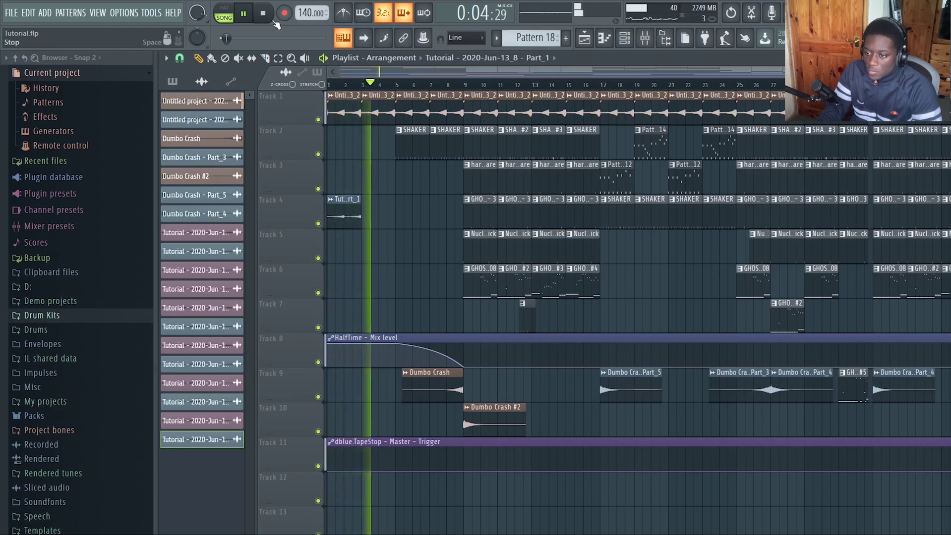
right_click(350, 217)
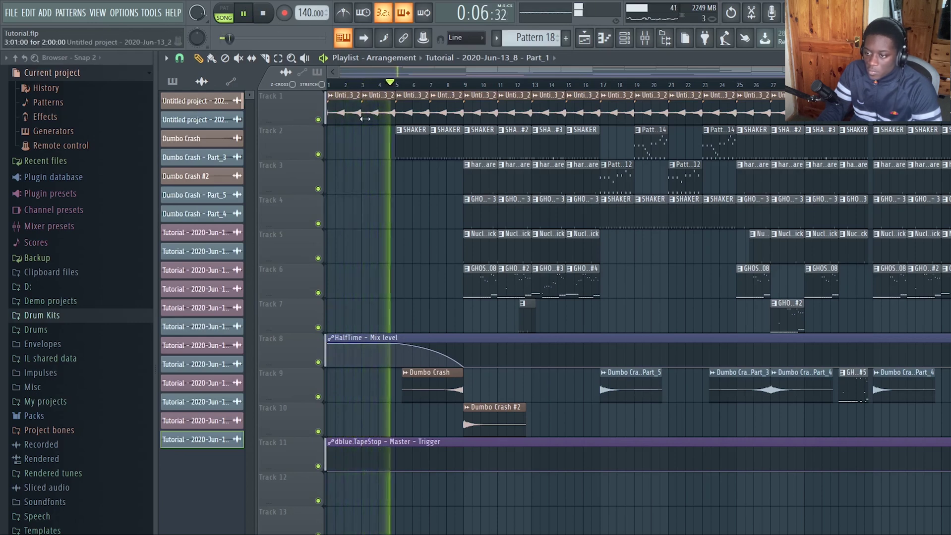
key("space")
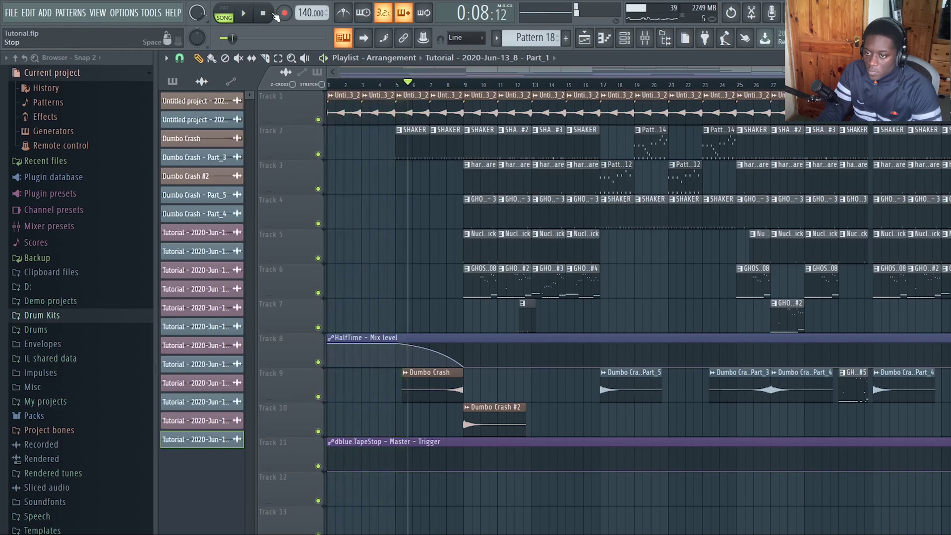
Step: Examine the effects on mixer insert 3: ValhallaSupermassive, Fruity PanOMatic, Fruity Stereo Enhancer and Fruity parametric EQ 2
key("F9")
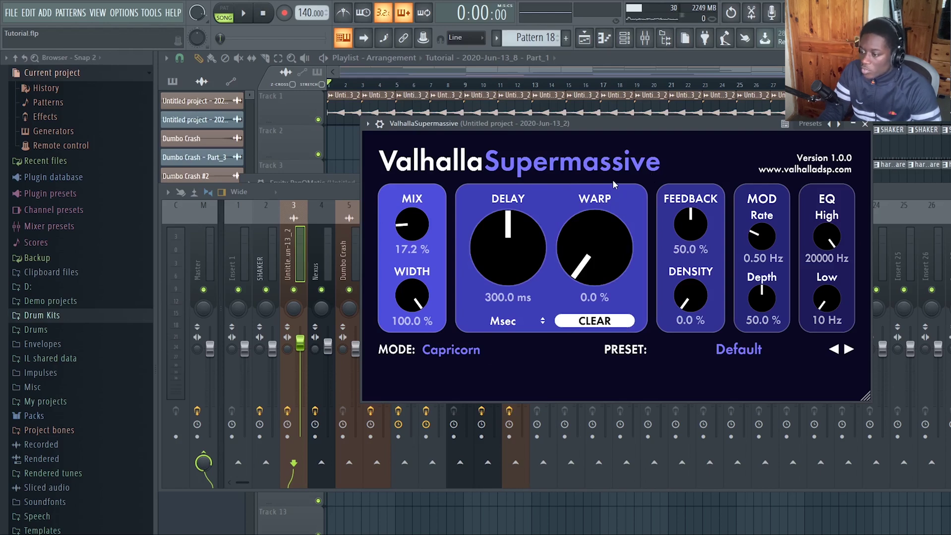
left_click_drag(583, 127, 561, 137)
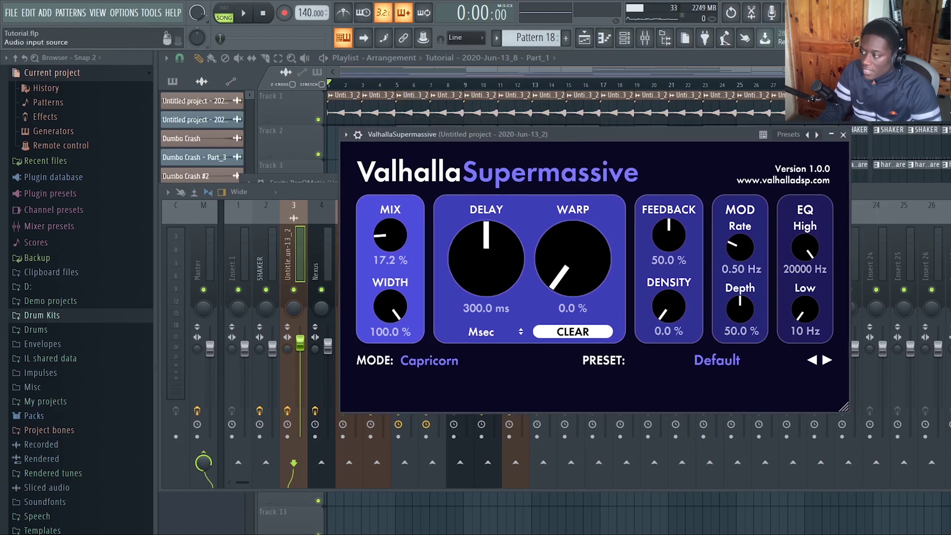
key("F9")
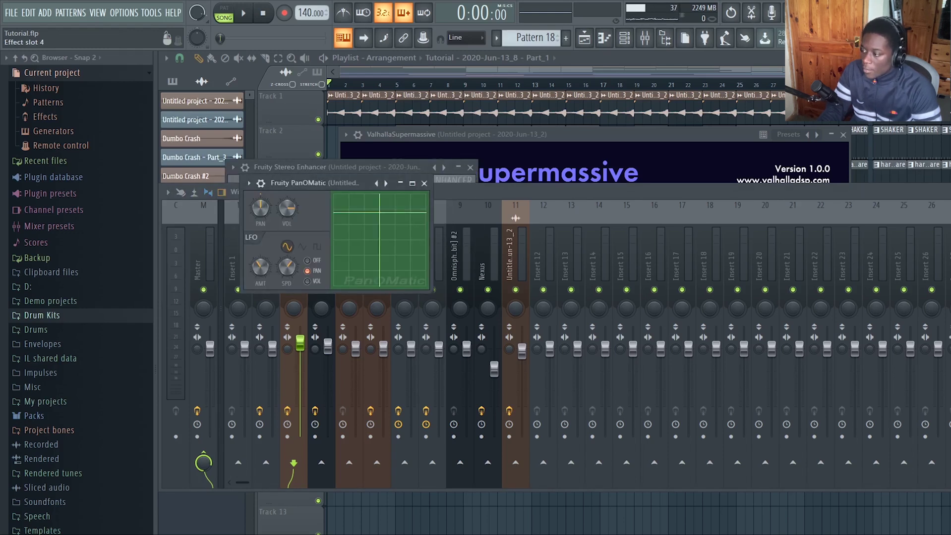
key("Escape")
key("F9")
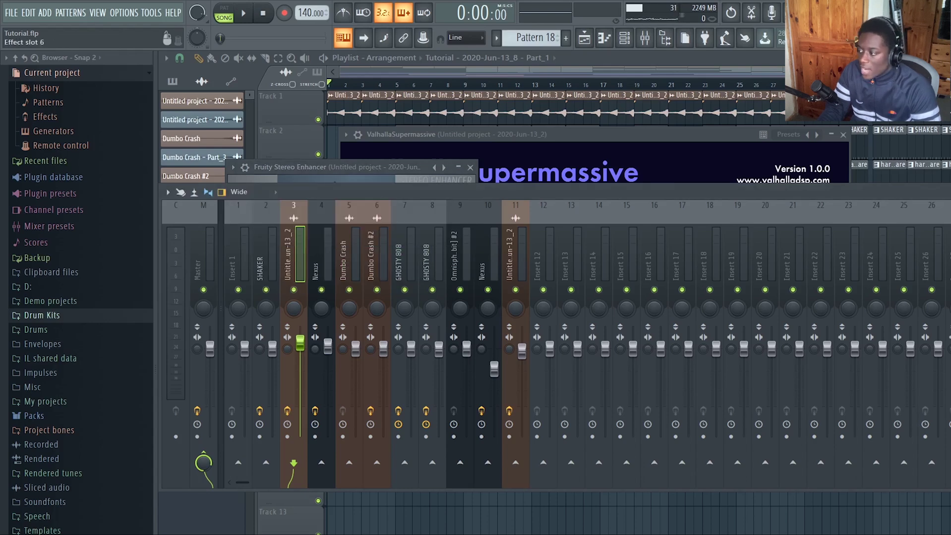
left_click(950, 303)
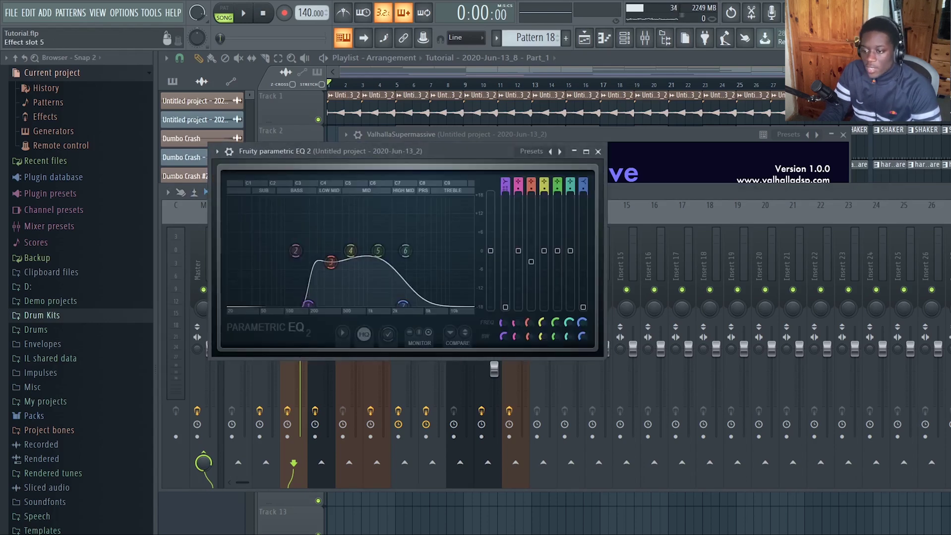
left_click(950, 317)
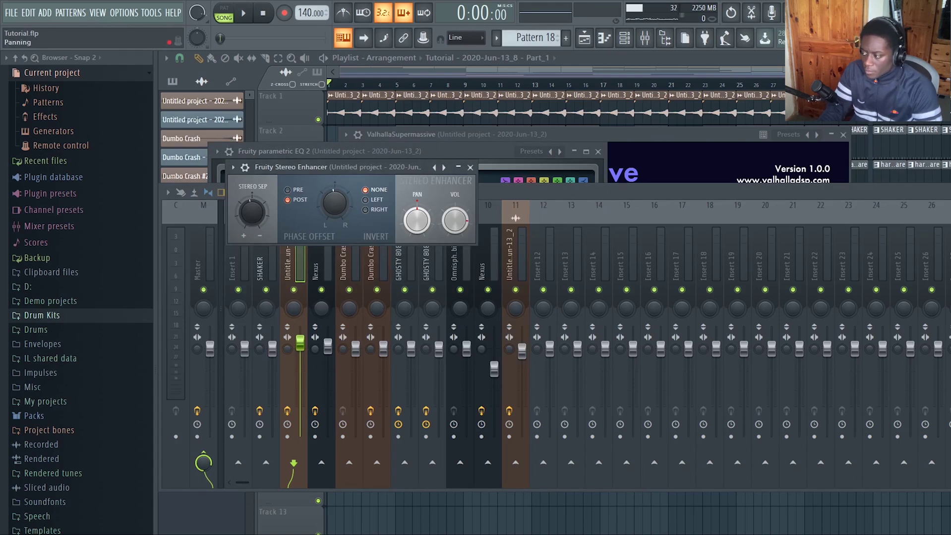
left_click(950, 318)
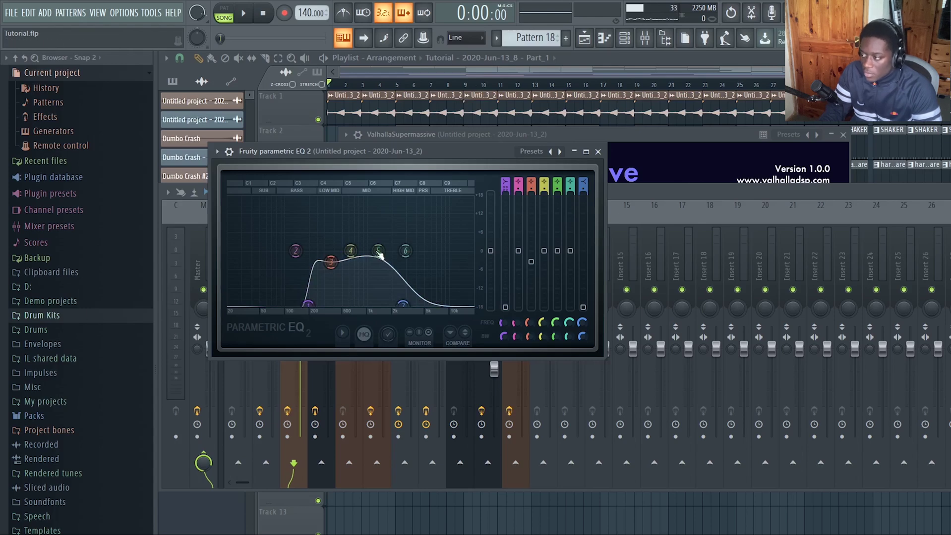
left_click(774, 189)
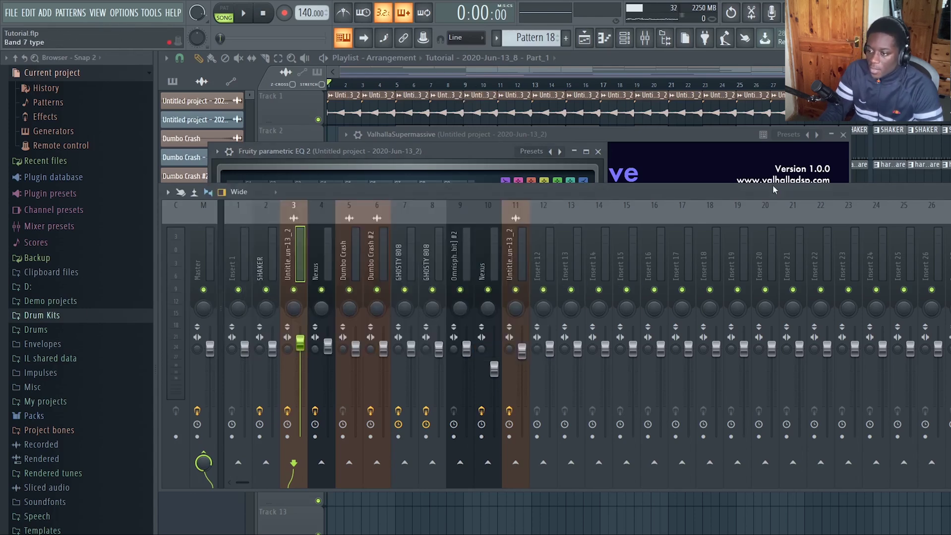
Step: Create a new empty pattern and place SHAKER hits on steps 1, 4, 7, 9, 12 and 15 in the Channel rack
left_click(377, 72)
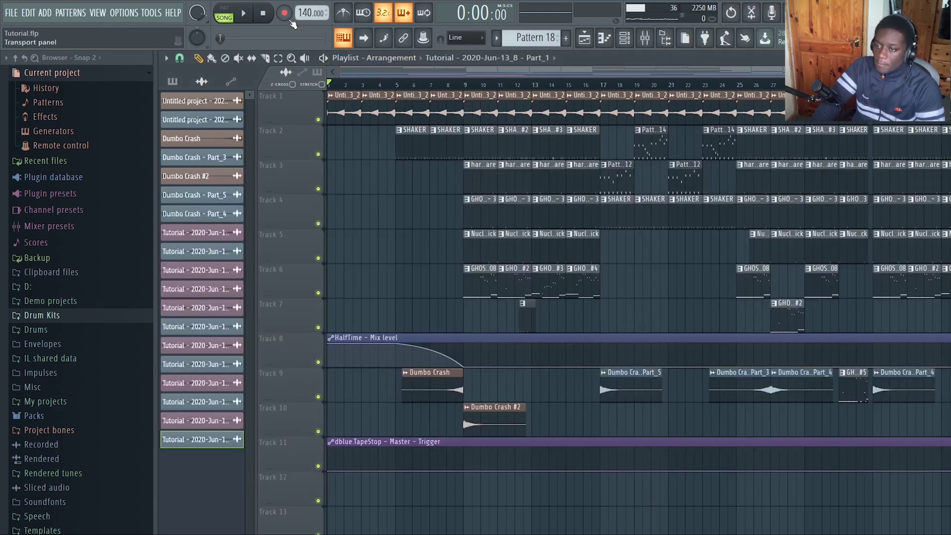
left_click(628, 44)
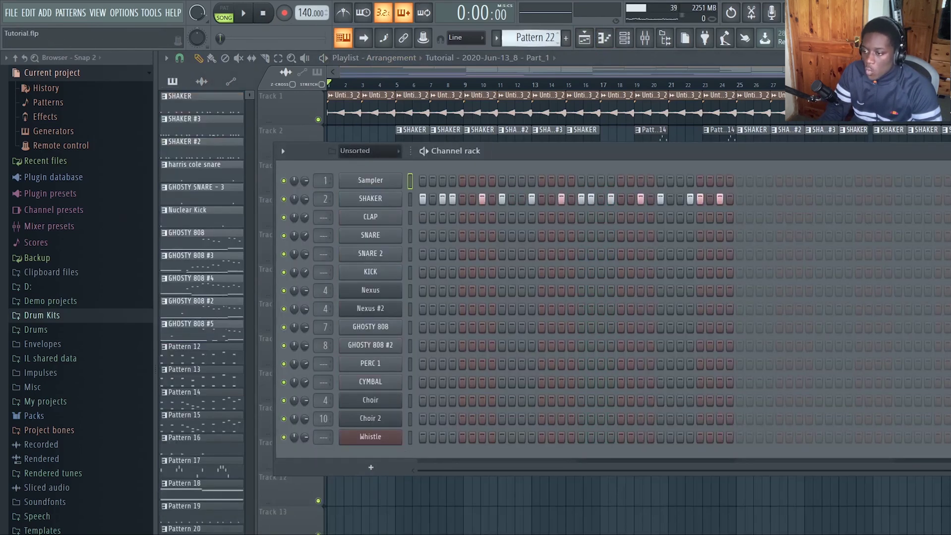
key("F4")
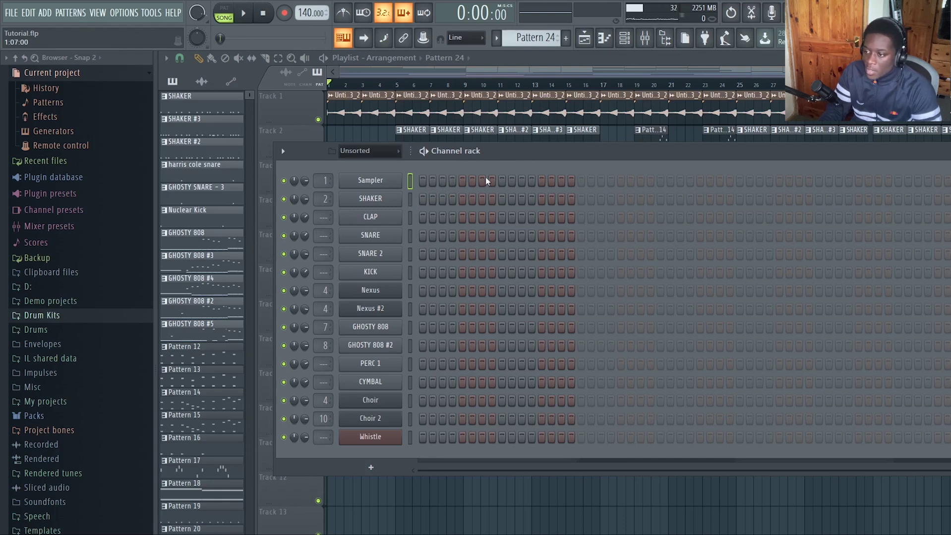
left_click_drag(529, 154, 549, 159)
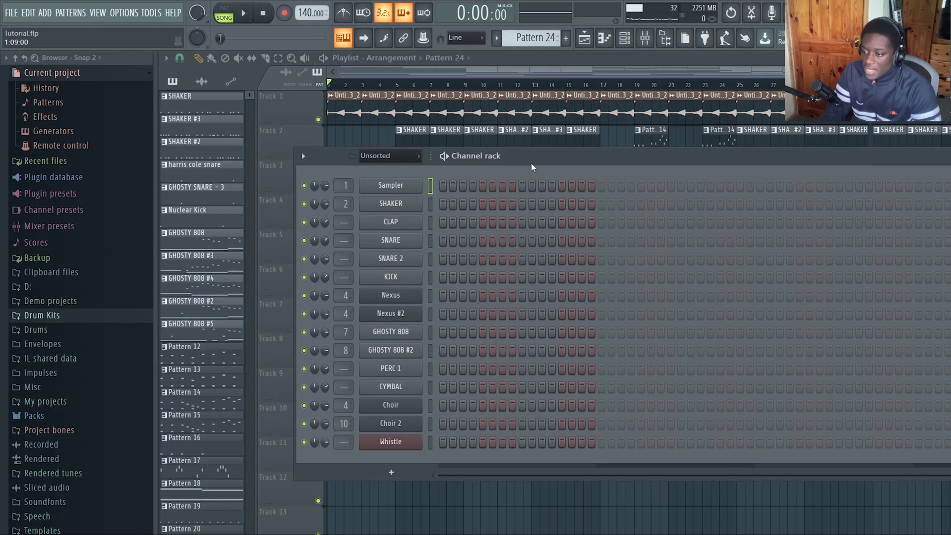
left_click(442, 204)
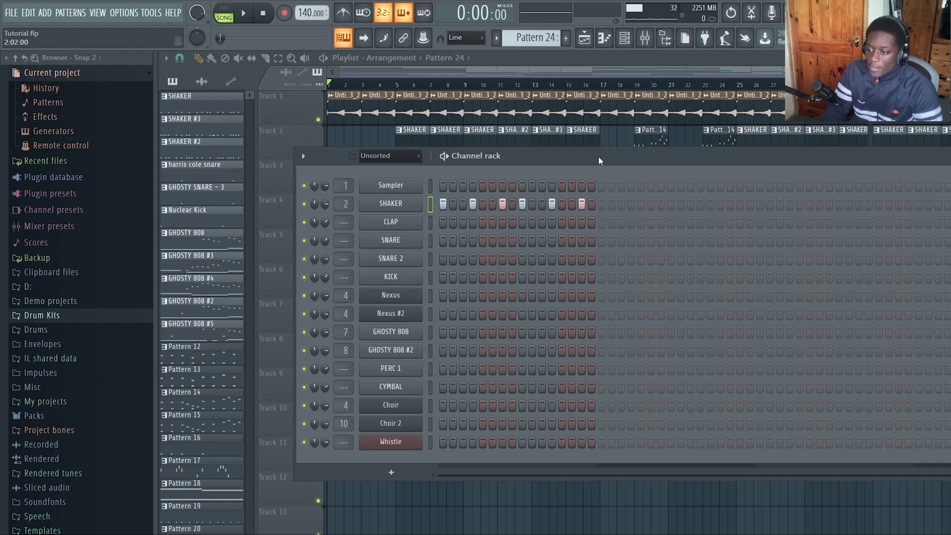
Step: Duplicate the six SHAKER notes into bar 2 of the piano roll and play the two-bar pattern
right_click(407, 209)
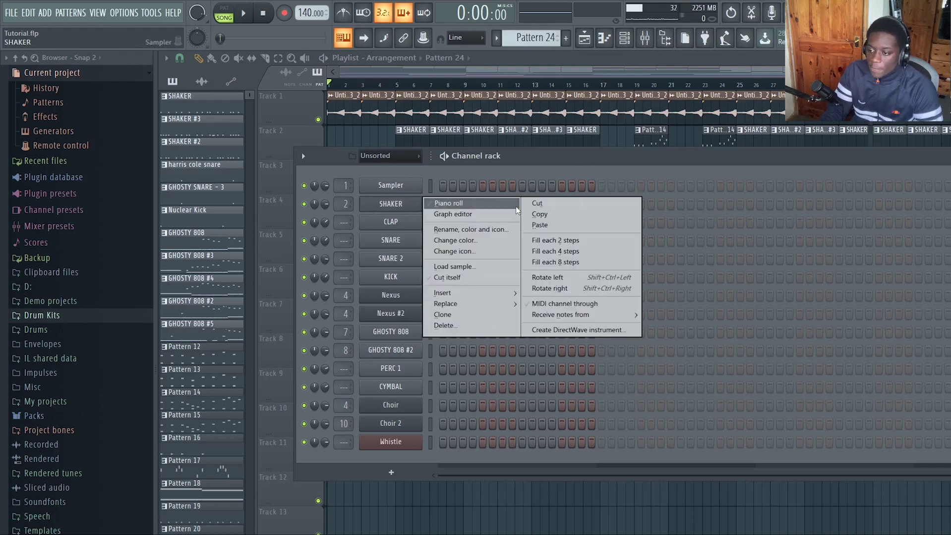
left_click(446, 201)
key("ctrl+a")
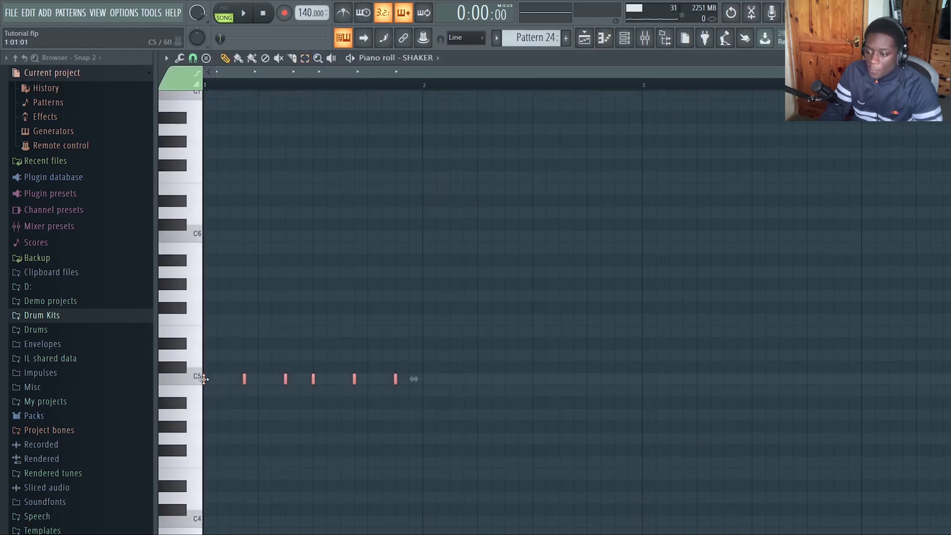
left_click_drag(203, 379, 415, 383)
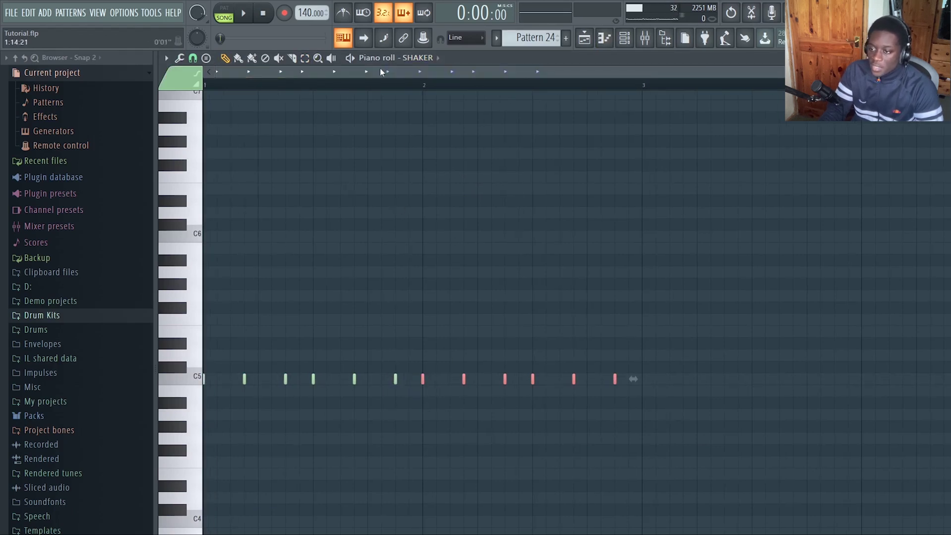
key("space")
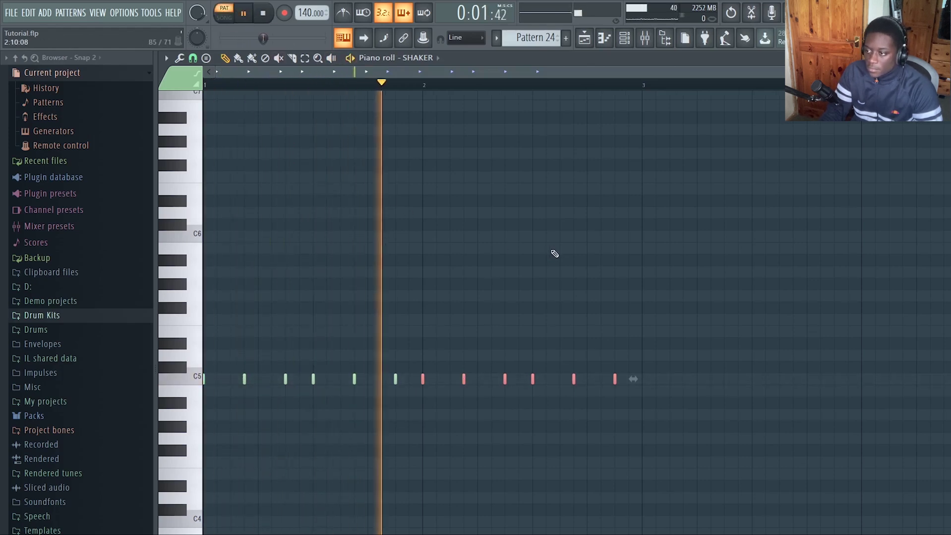
left_click(266, 19)
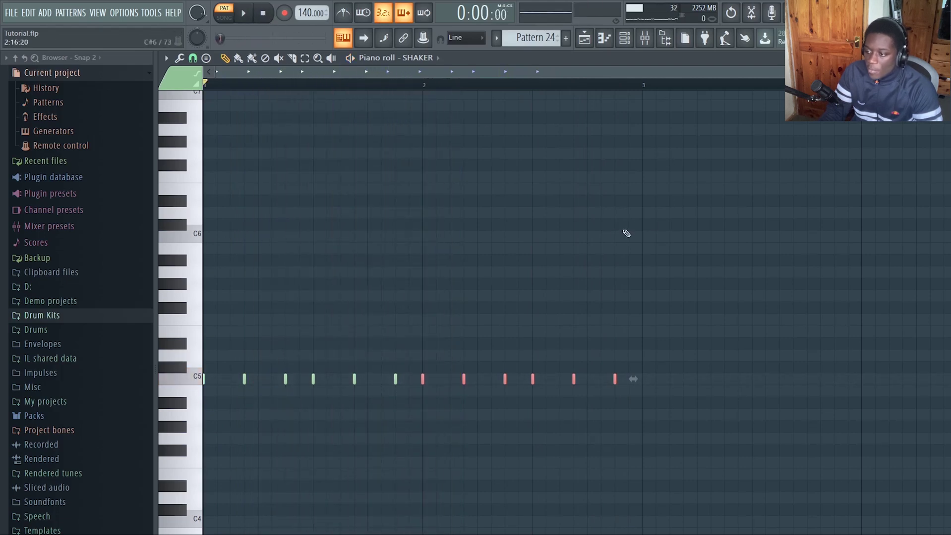
Step: Open Fruity PanOMatic on the SHAKER mixer track and audition the shaker pattern through its panning LFO
left_click(645, 39)
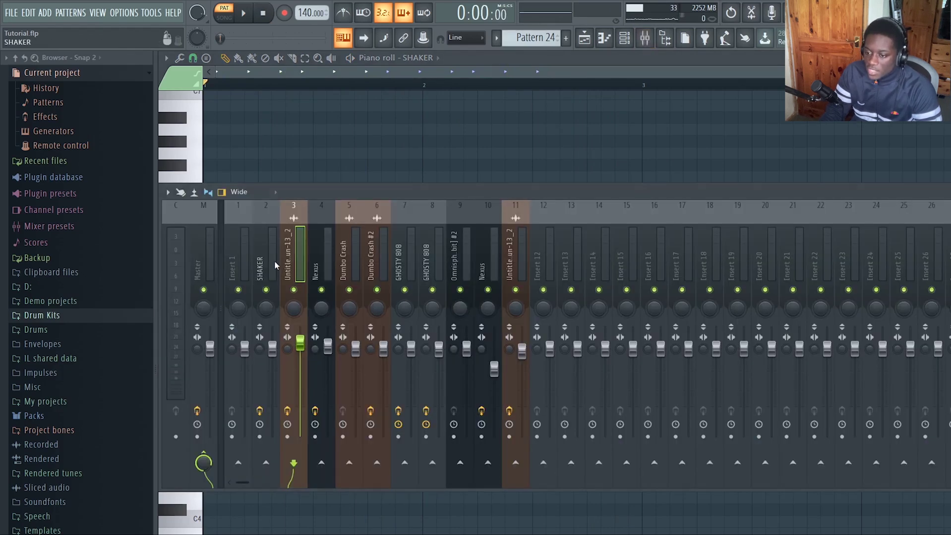
left_click(947, 218)
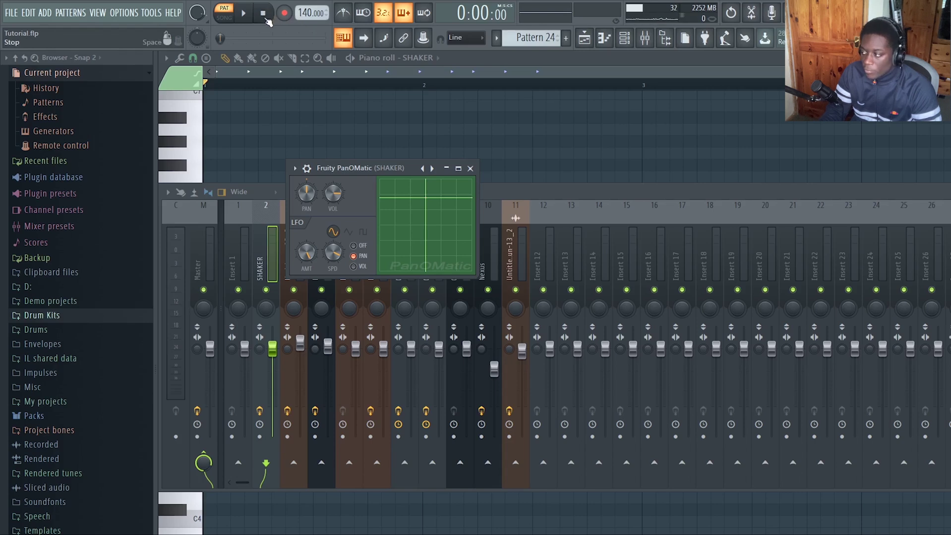
left_click(244, 14)
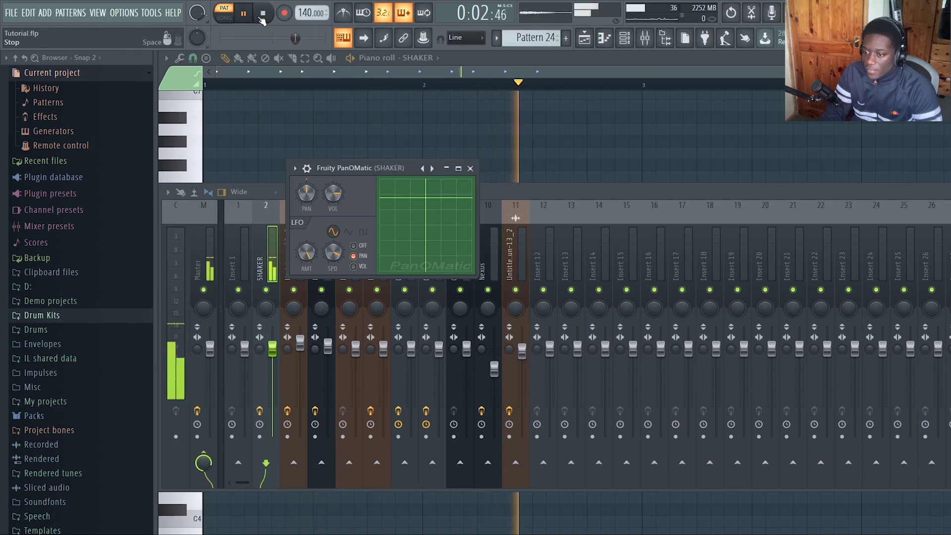
left_click(264, 15)
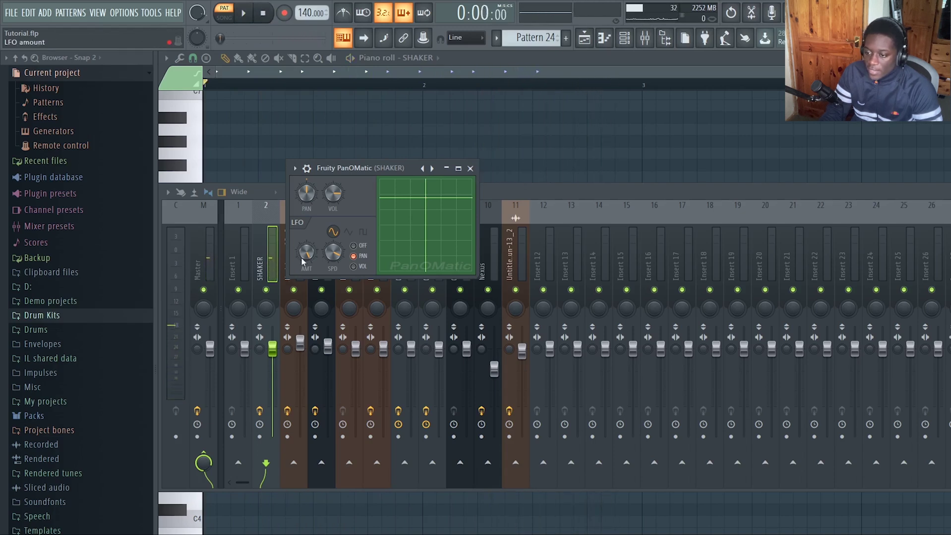
key("space")
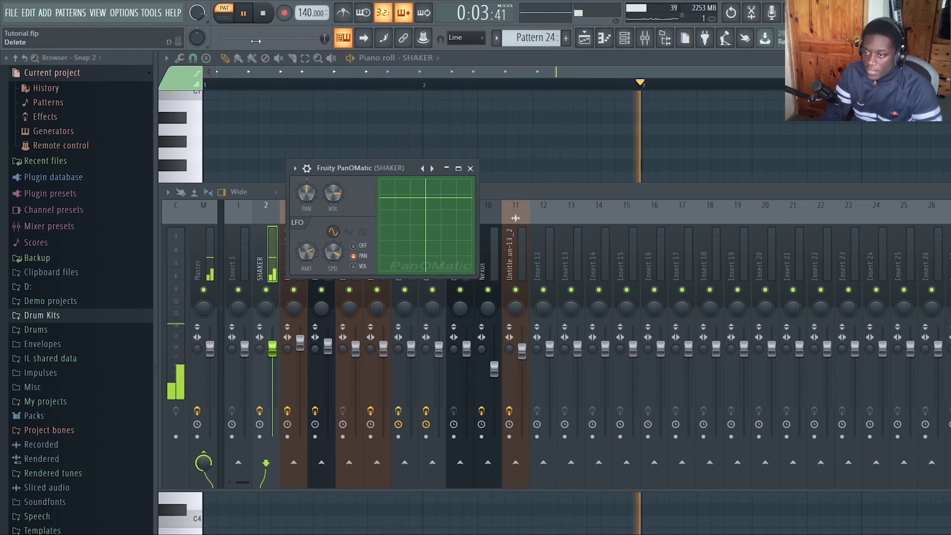
left_click(263, 14)
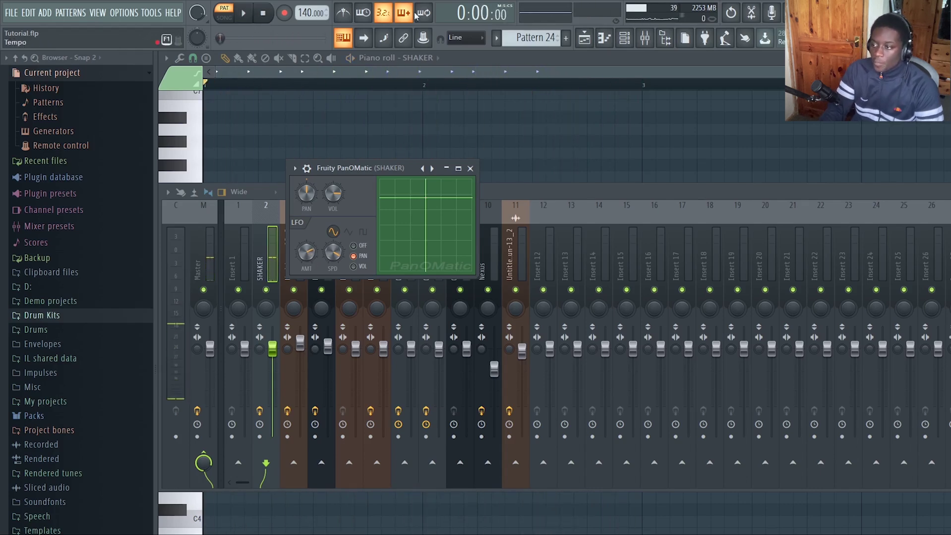
Step: Open the first GHOSTY 808 pattern from playlist Track 6 in the piano roll, play it and preview its first C7 slide note
left_click(625, 40)
left_click(585, 40)
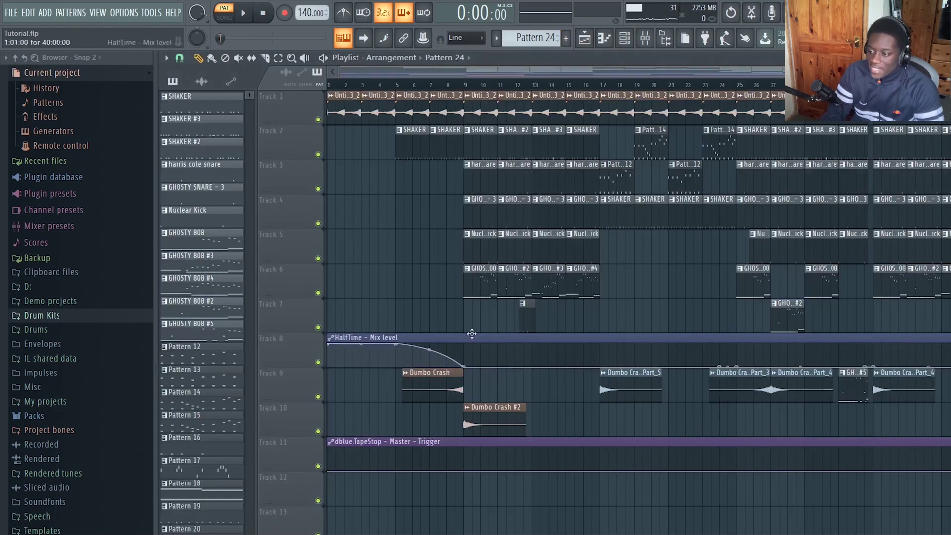
double_click(485, 277)
left_click(625, 38)
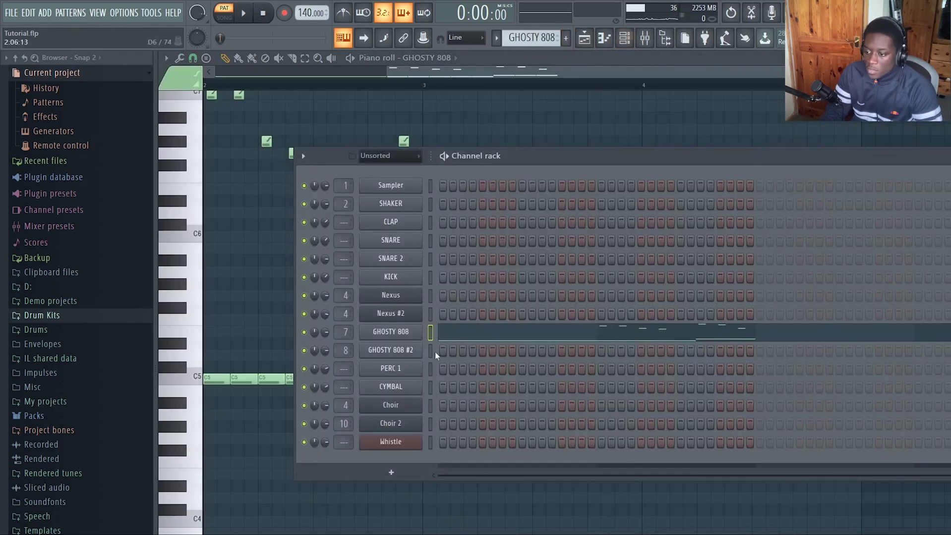
left_click(489, 335)
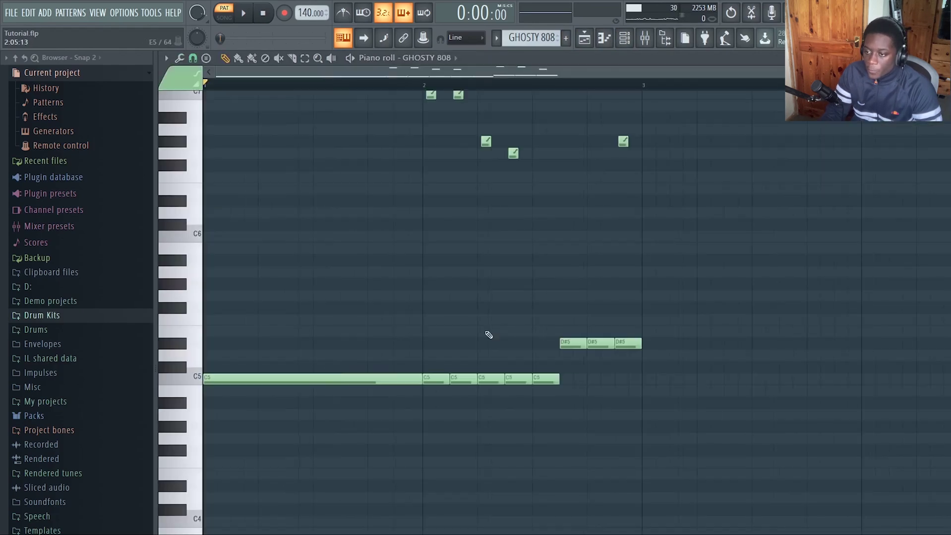
scroll(714, 250, "down", 1)
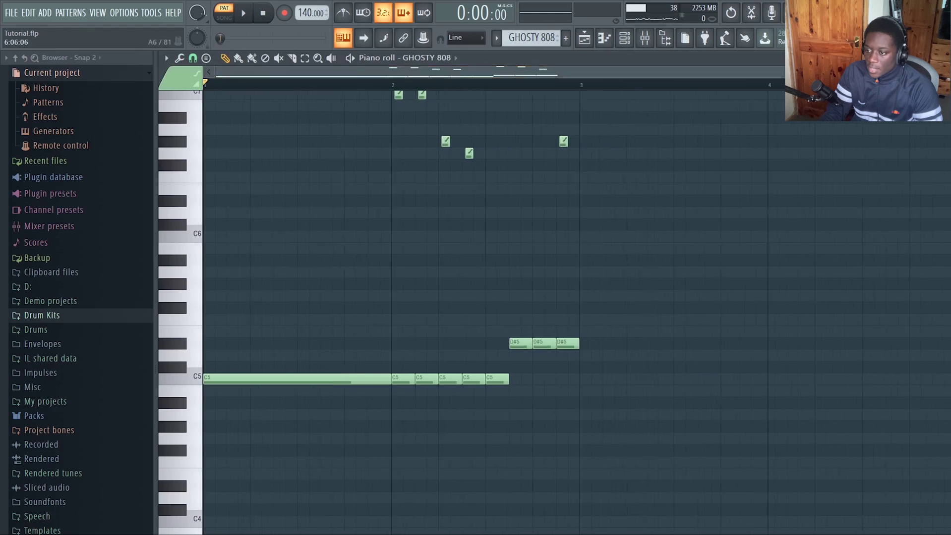
scroll(714, 250, "up", 4)
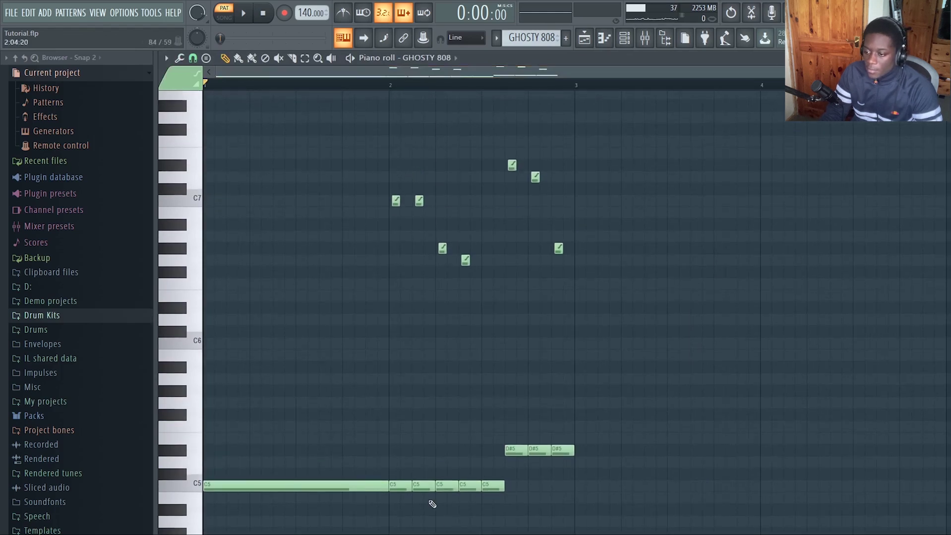
left_click(249, 19)
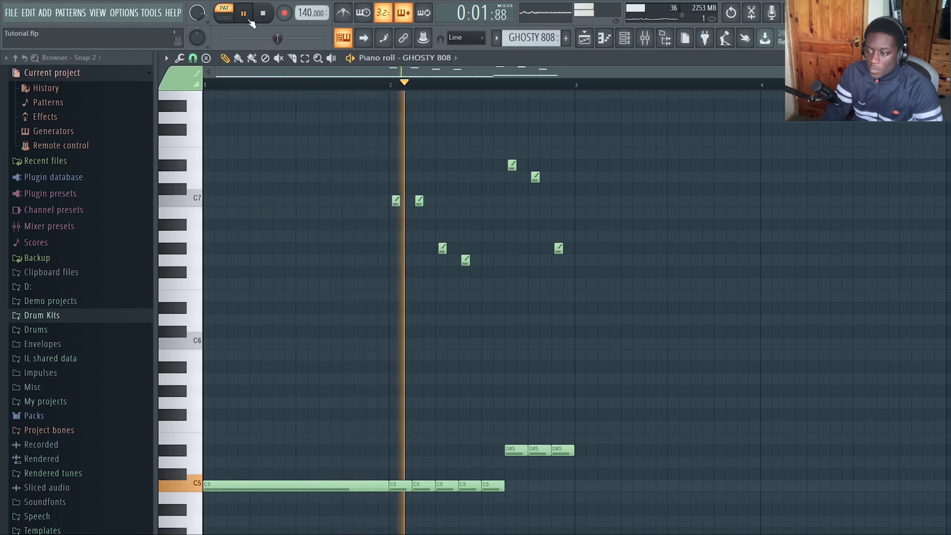
left_click(265, 14)
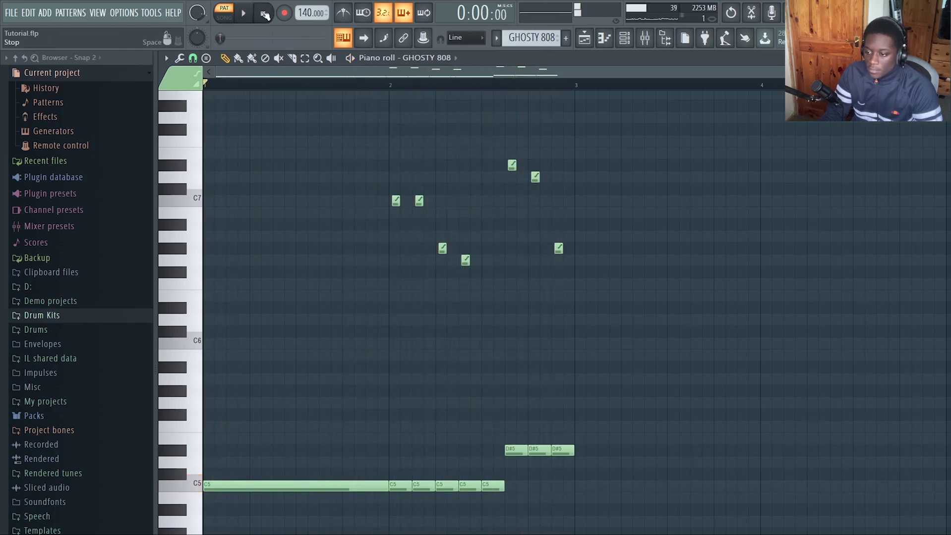
left_click(396, 200)
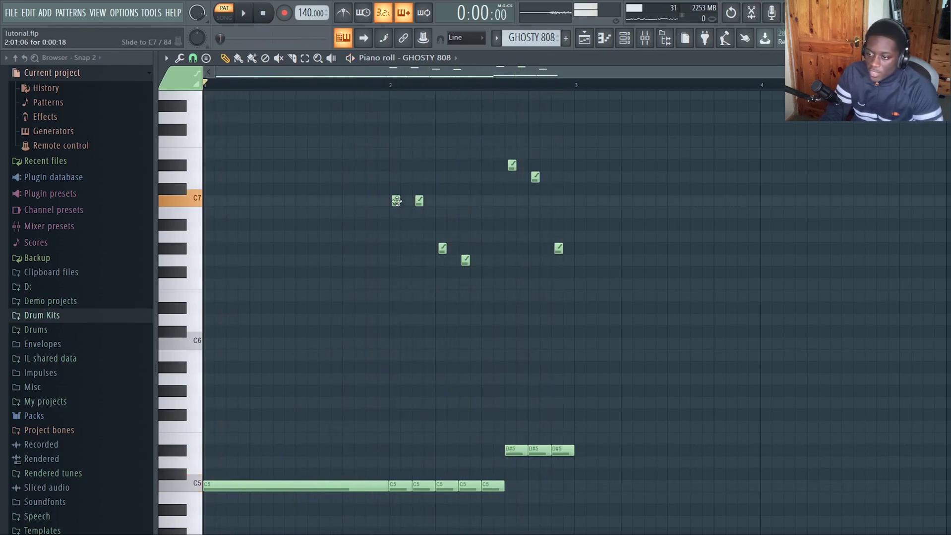
Step: Try an A#6 note with slide and portamento enabled near the end of bar 1, and delete it
left_click(350, 225)
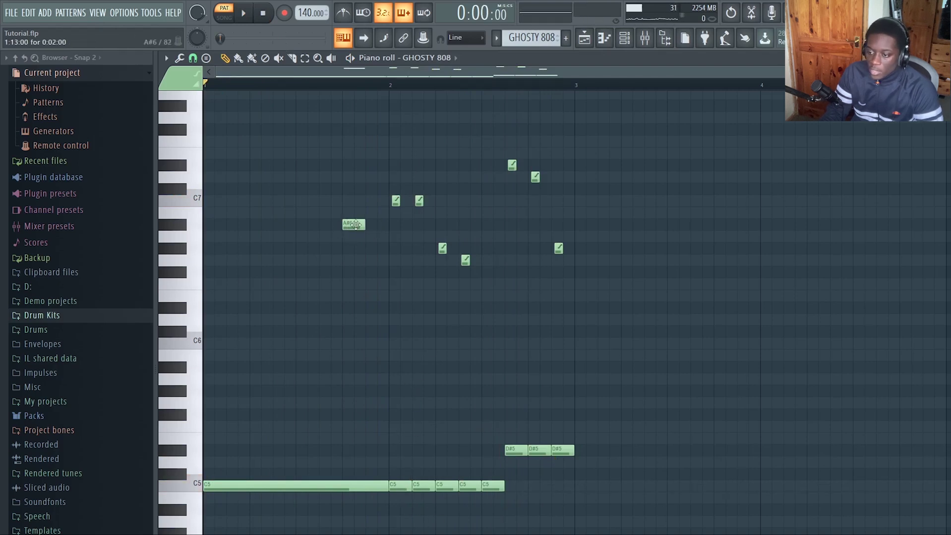
double_click(354, 224)
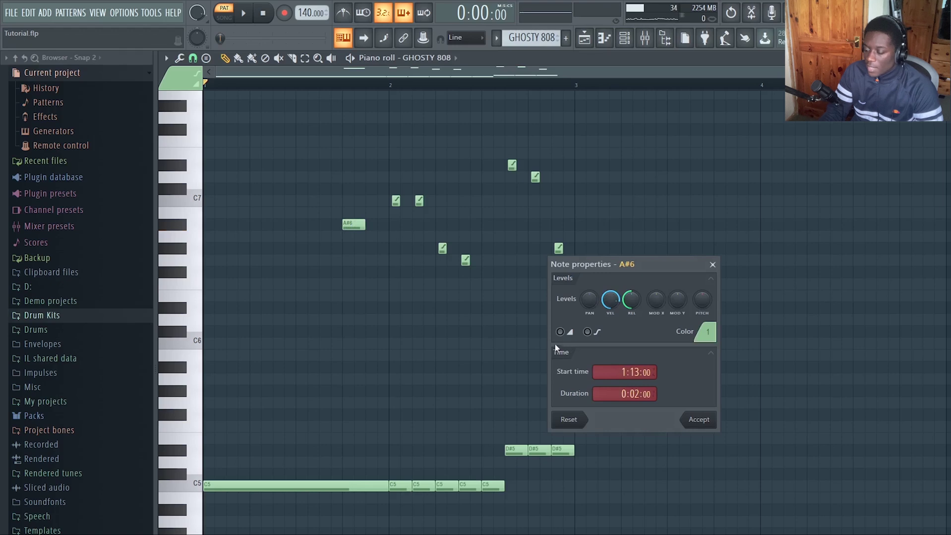
left_click(560, 332)
left_click(587, 332)
left_click(685, 419)
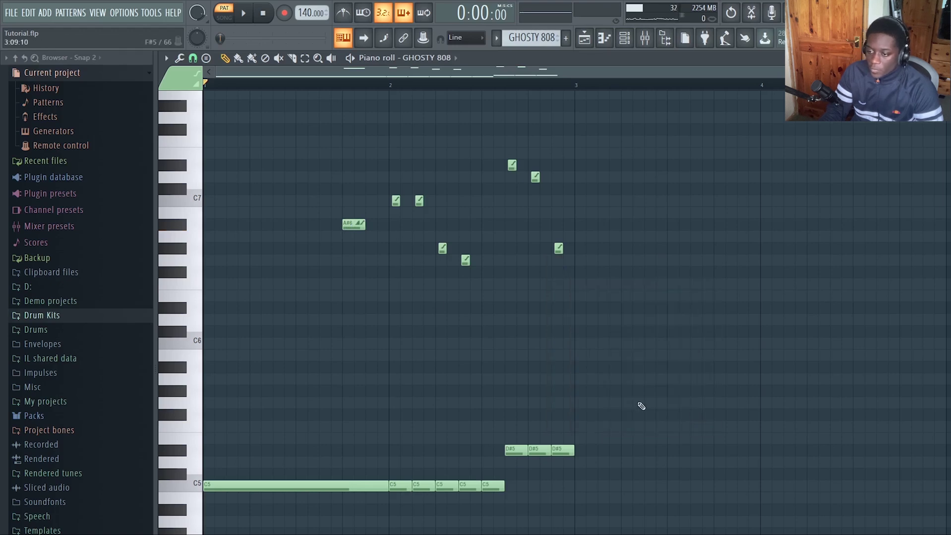
right_click(357, 224)
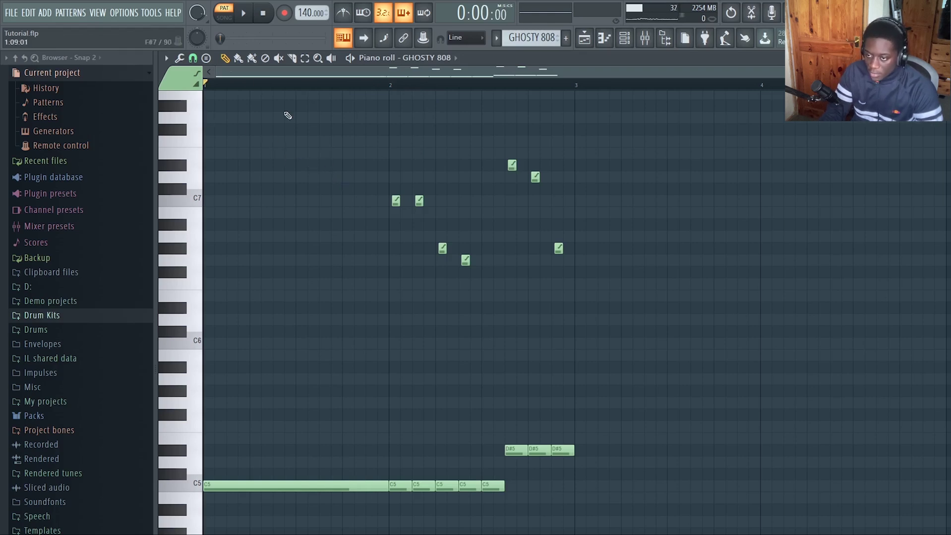
Step: Replay the GHOSTY 808 pattern, and open GHOSTY 808 #2 from playlist Track 6 to play it from bar 1
left_click(243, 19)
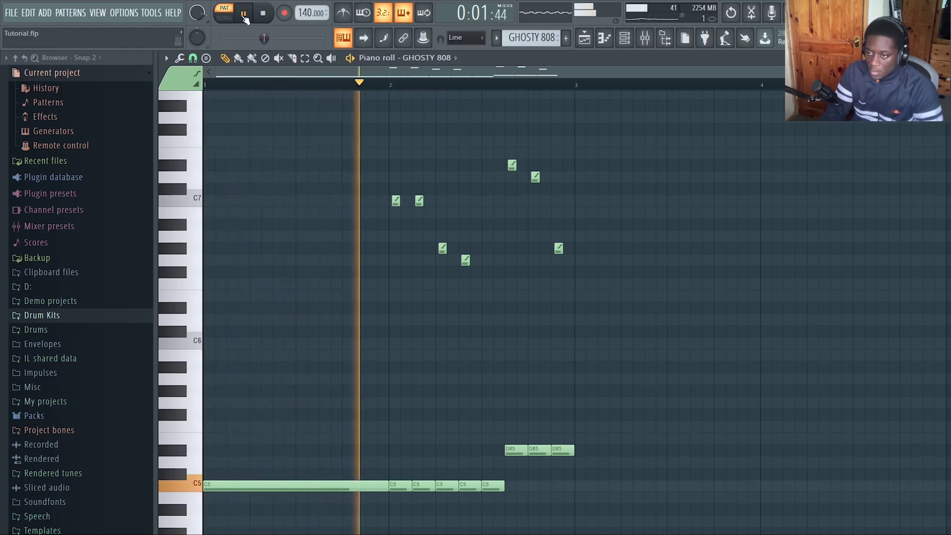
left_click(263, 14)
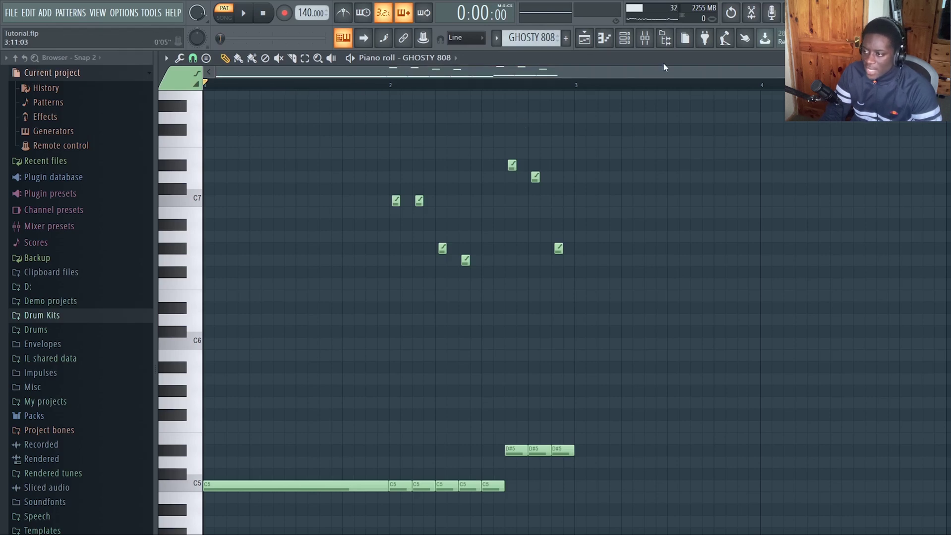
left_click(584, 38)
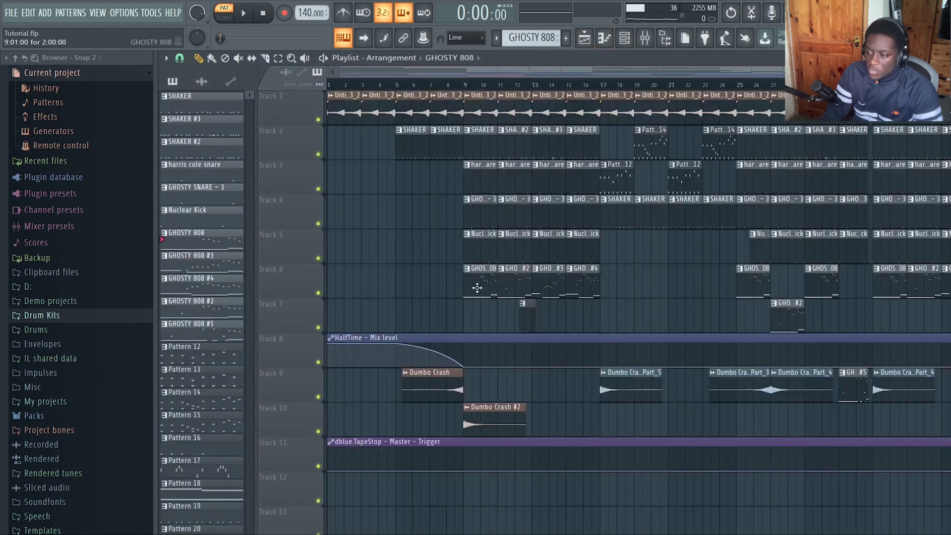
left_click(521, 283)
double_click(521, 282)
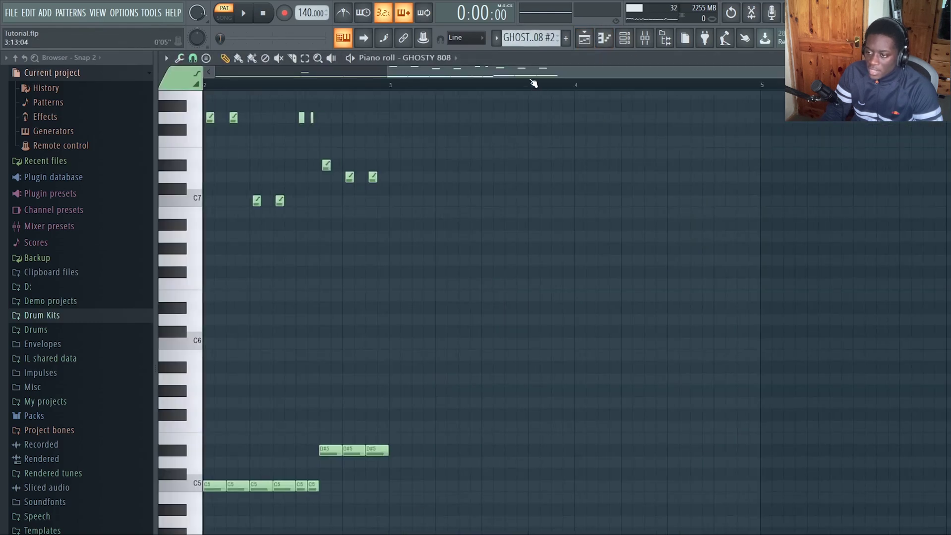
left_click_drag(531, 74, 399, 140)
scroll(399, 140, "up", 2)
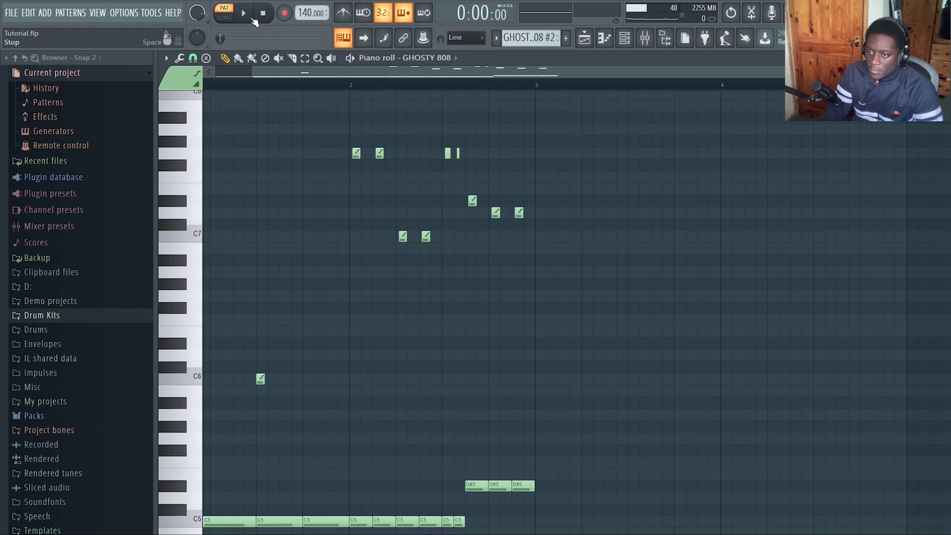
left_click(244, 13)
left_click(222, 74)
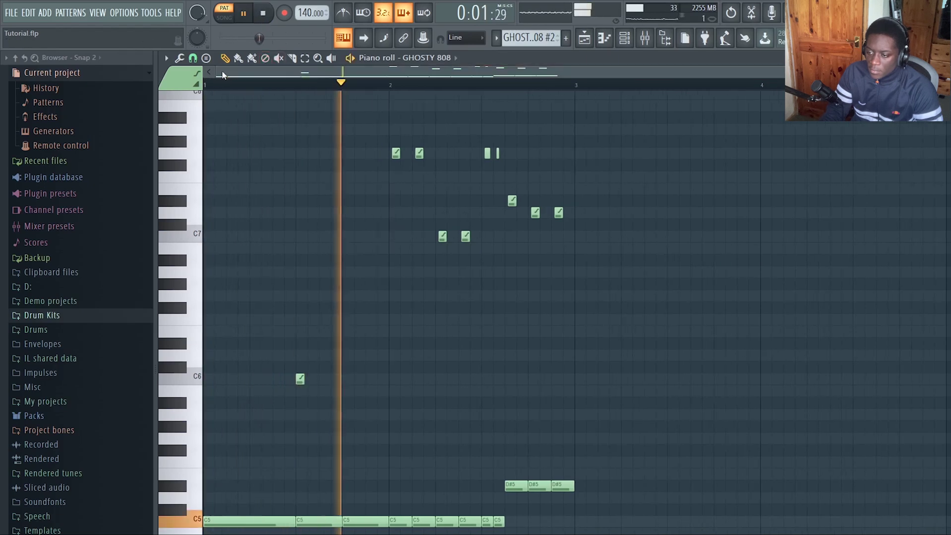
Step: Switch to the GHOSTY 808 #5 pattern in the piano roll while playback is running
left_click(583, 38)
left_click(584, 38)
scroll(519, 34, "down", 3)
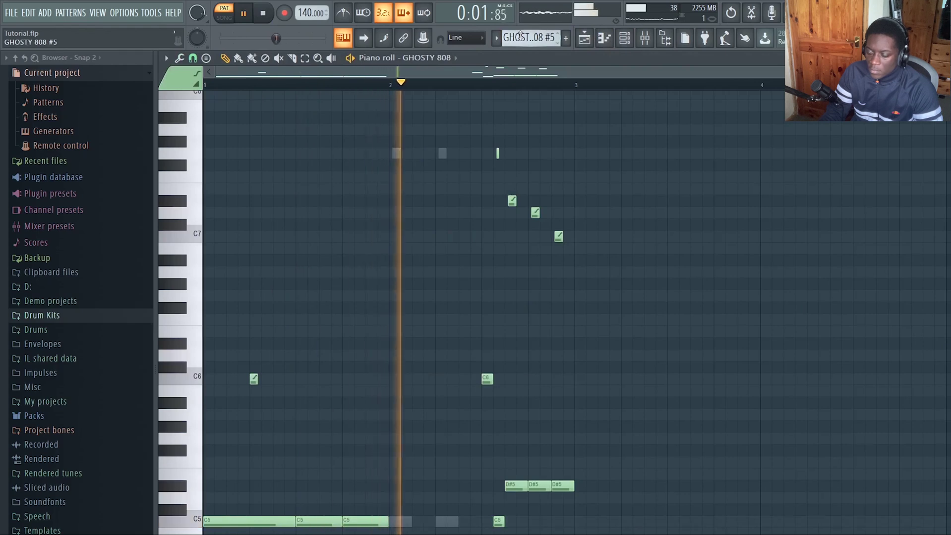
Step: Stop the 808 playback, open the Nuclear Kick pattern from playlist Track 5 in the channel rack and play it
left_click(243, 15)
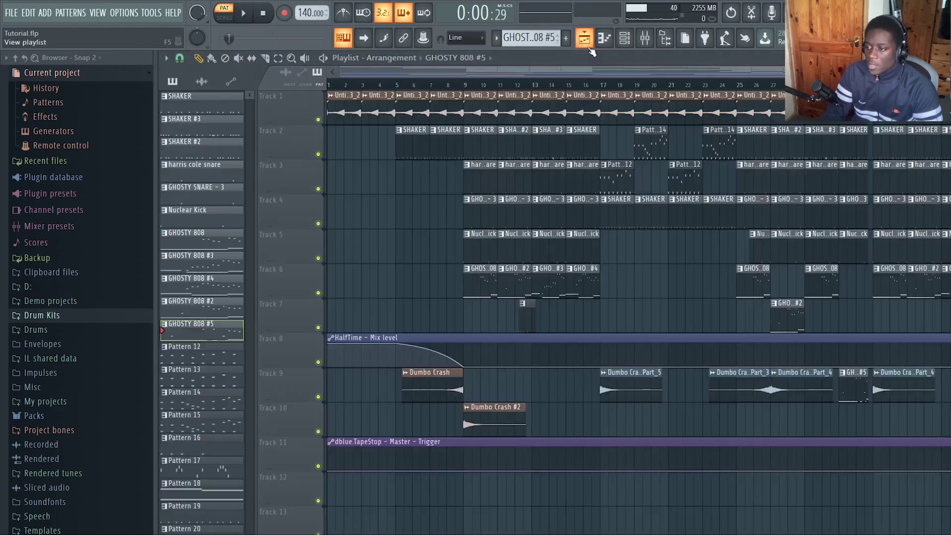
left_click(583, 38)
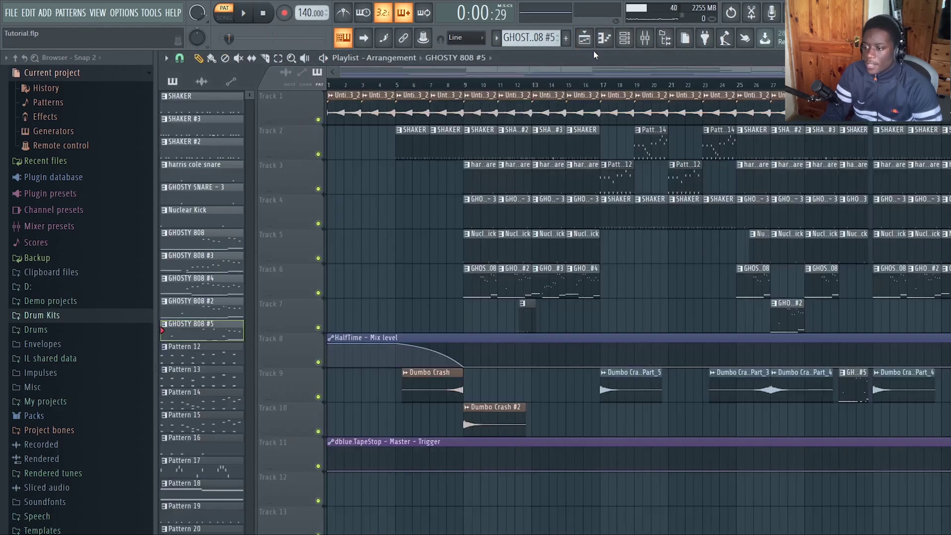
double_click(490, 252)
key("F6")
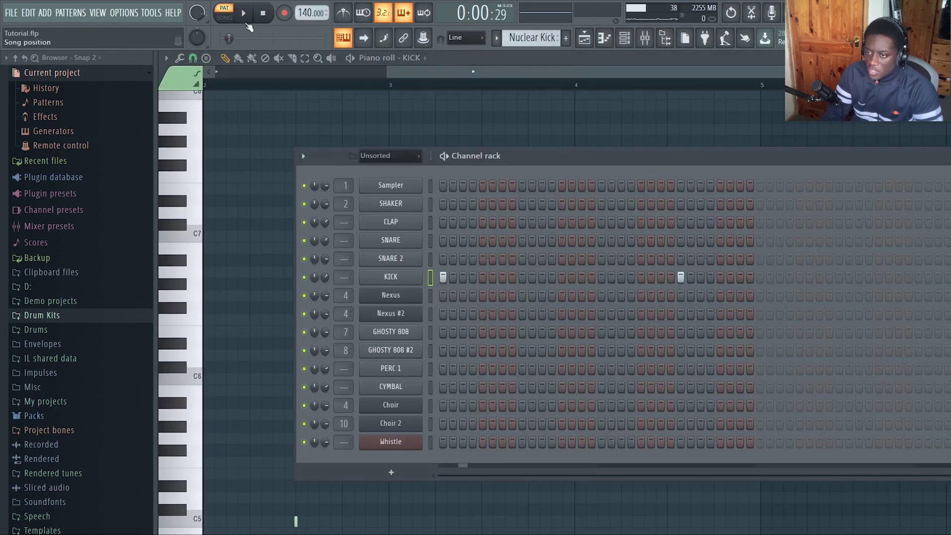
left_click(248, 17)
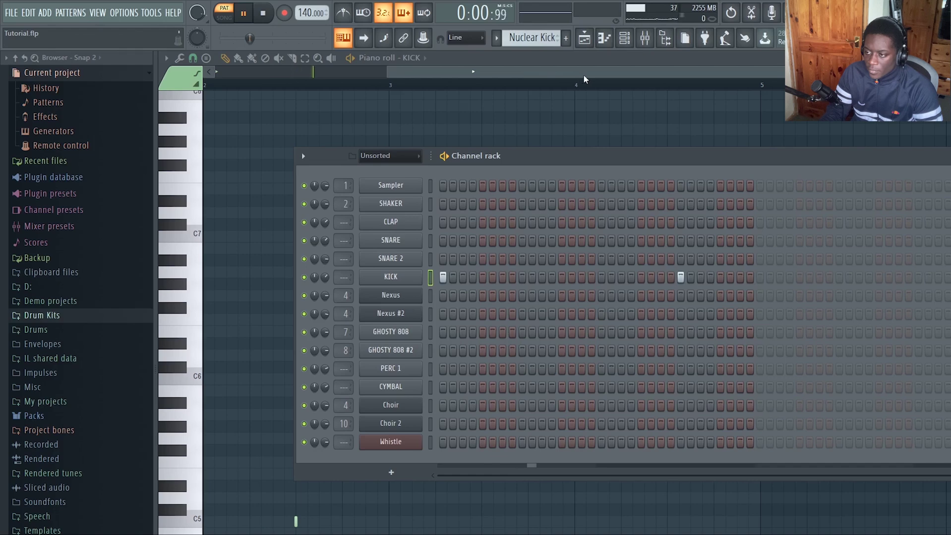
Step: Open the GHOSTY SNARE - 3 and harris cole snare patterns from playlist Tracks 4 and 3 to hear their steps in the channel rack
left_click(594, 42)
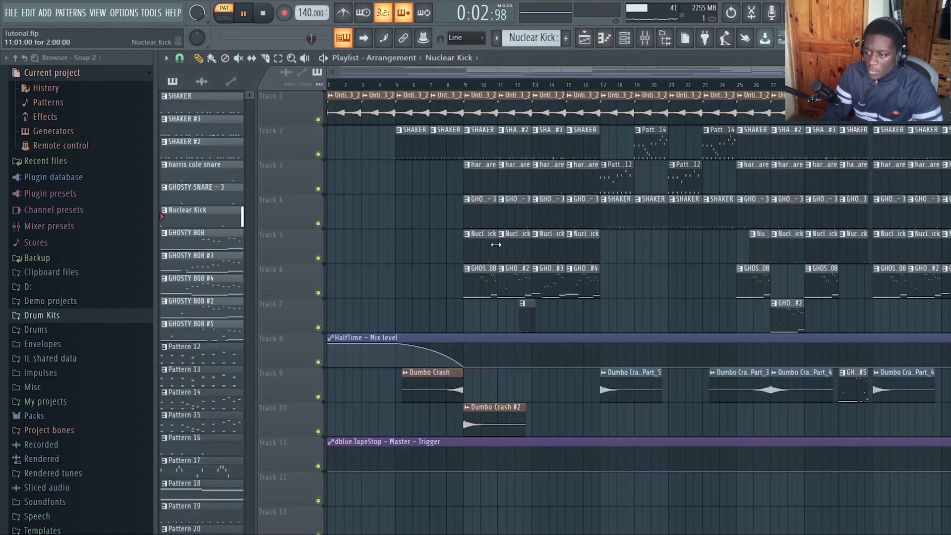
double_click(489, 226)
left_click(624, 38)
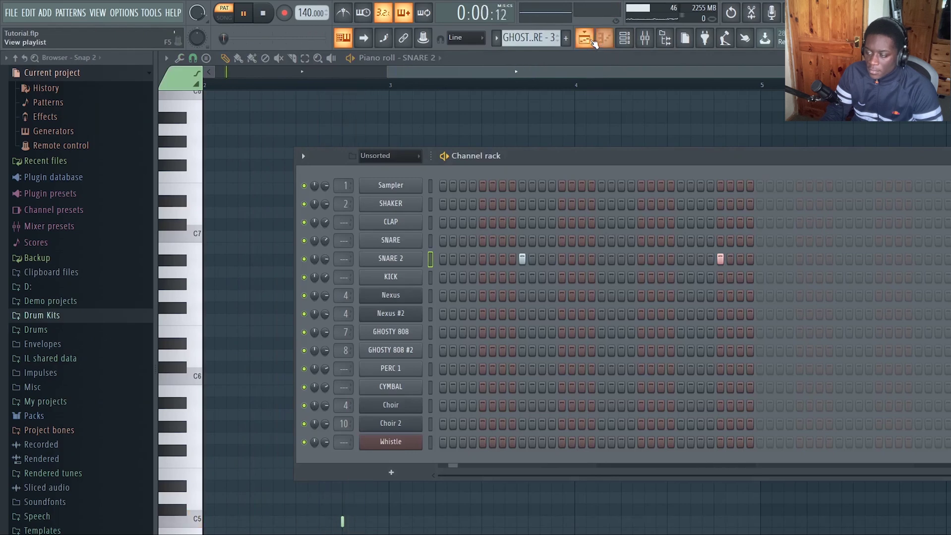
left_click(594, 43)
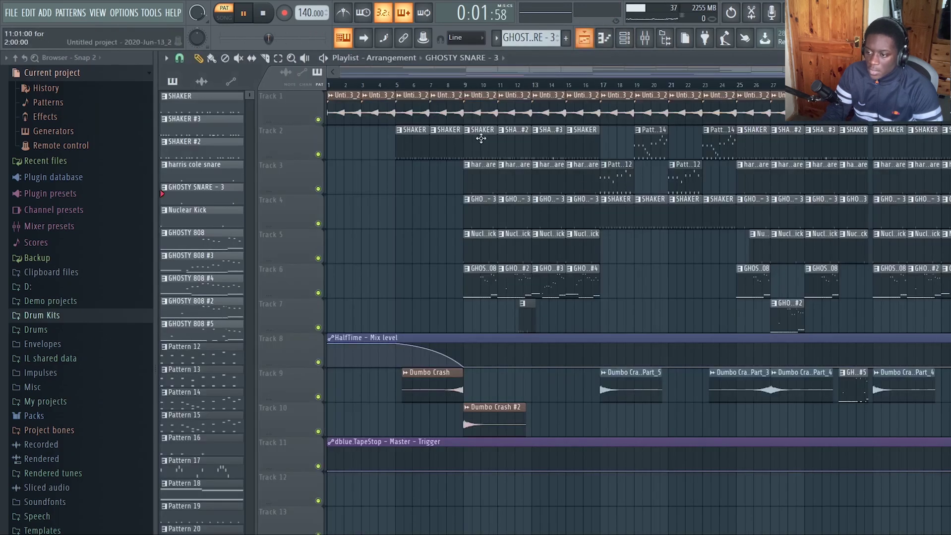
double_click(486, 189)
left_click(627, 42)
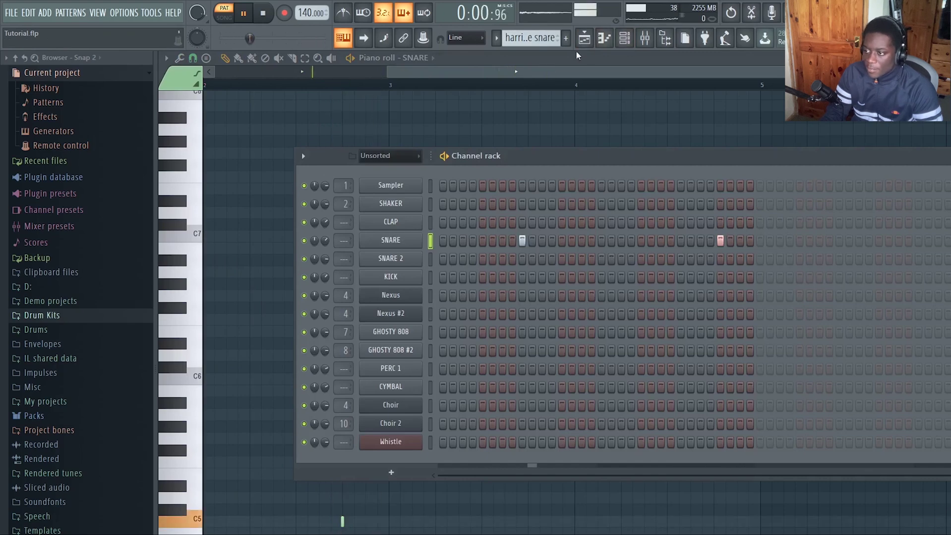
Step: Open the first Pattern 12 clip from playlist Track 3 and show its Choir notes in the piano roll
left_click(594, 44)
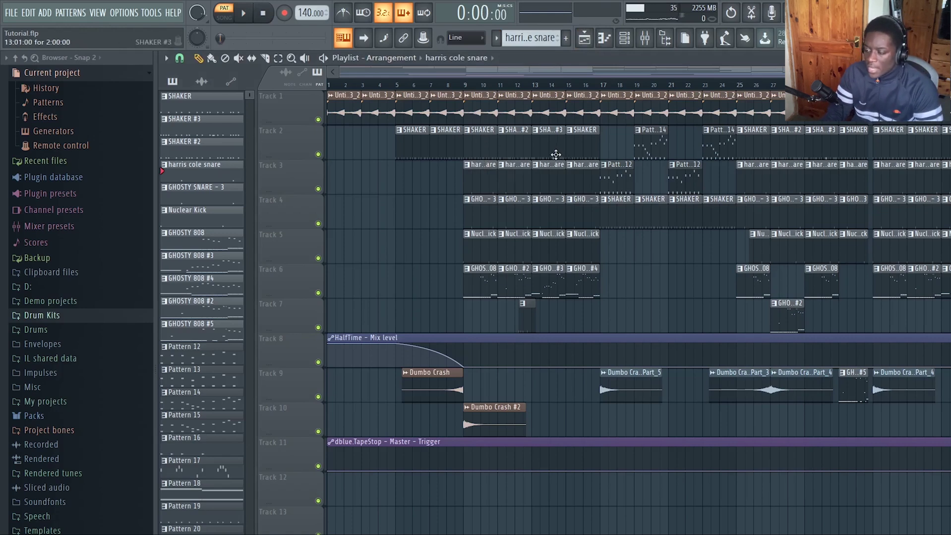
double_click(613, 175)
left_click(624, 38)
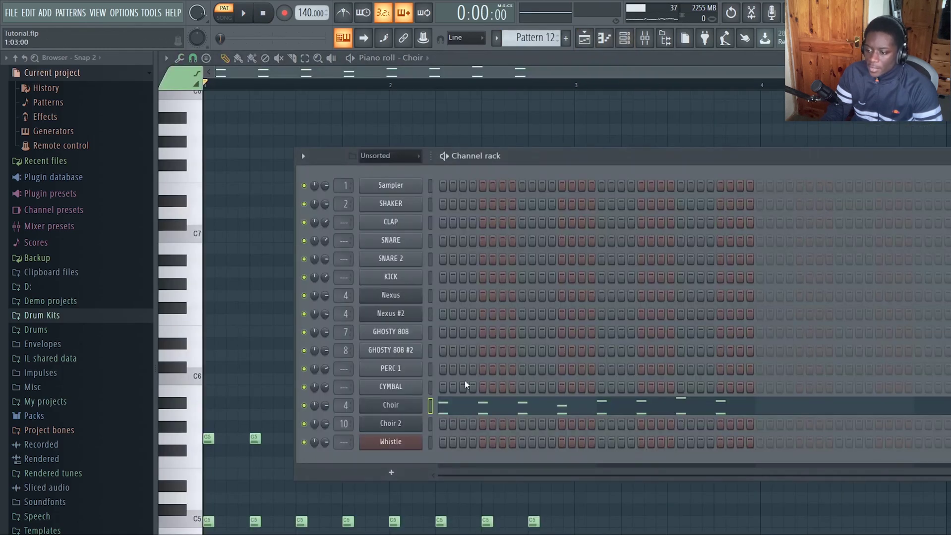
left_click(443, 387)
key("F5")
left_click(444, 400)
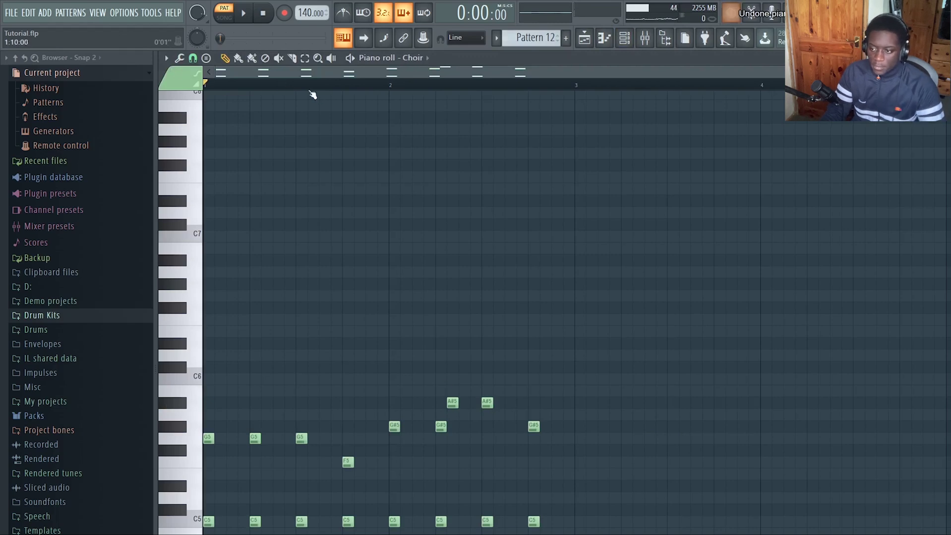
Step: Play the Choir part of Pattern 12 and delete the stray A#5 note right after the second G#5 in bar 2
scroll(272, 206, "down", 4)
scroll(271, 205, "up", 1)
left_click(243, 14)
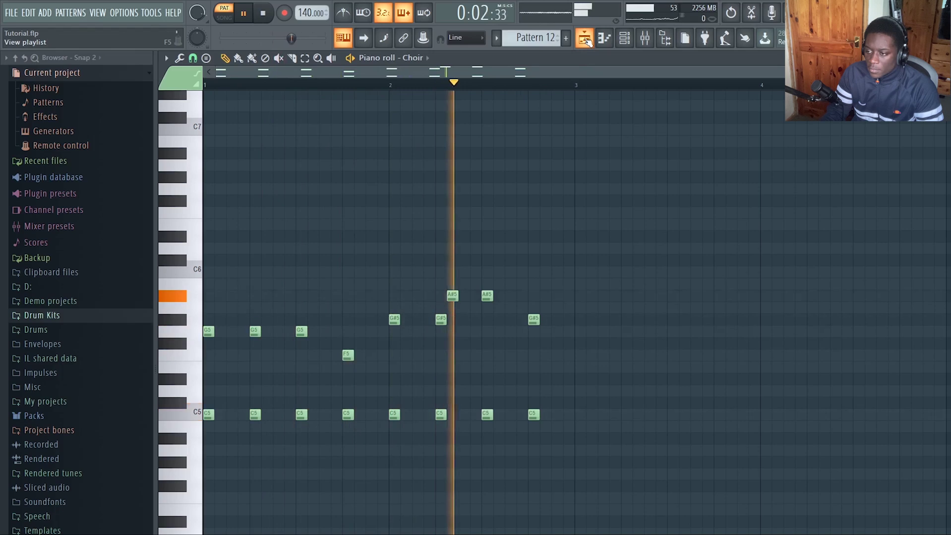
right_click(453, 296)
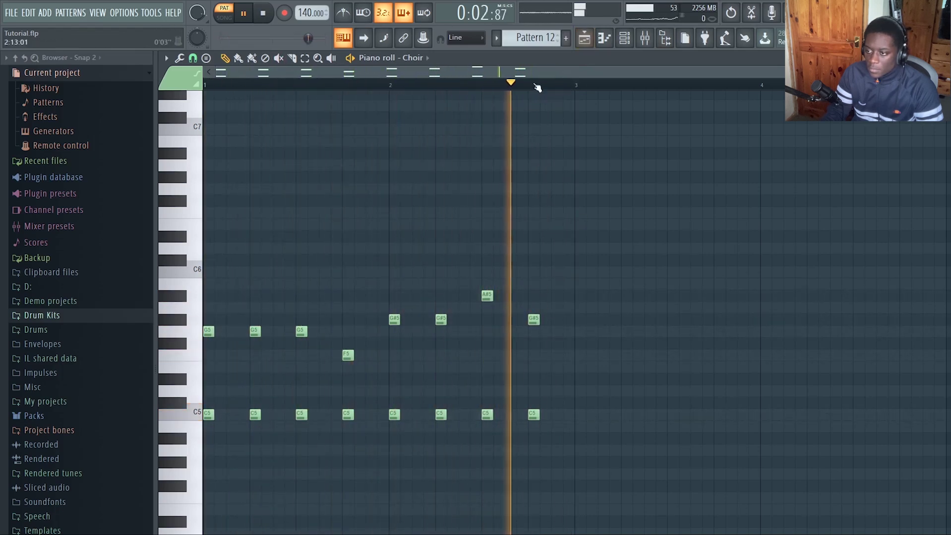
Step: Switch the Choir piano roll to Pattern 13 and stop playback
scroll(533, 40, "down", 1)
scroll(532, 40, "down", 1)
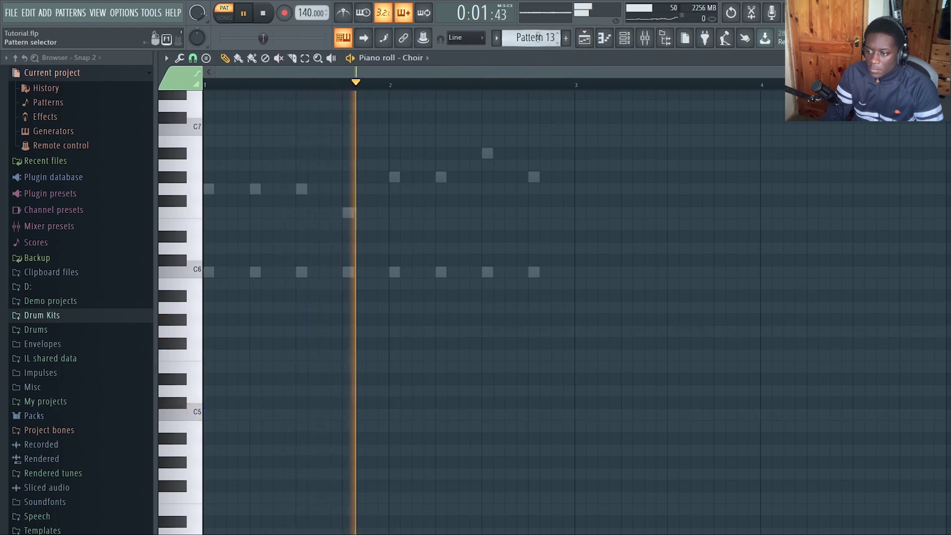
key("space")
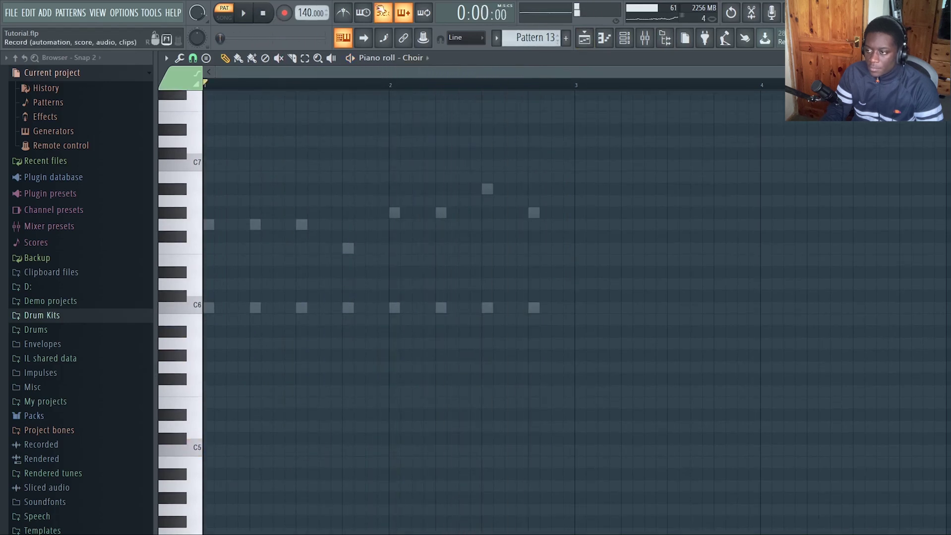
Step: Return to the playlist and review the full arrangement while the song plays
left_click(584, 39)
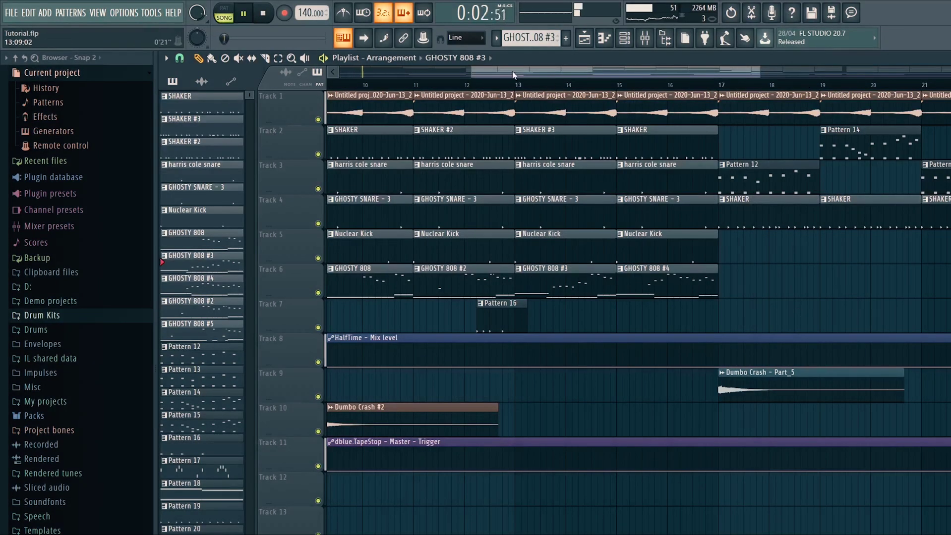
scroll(480, 86, "down", 6)
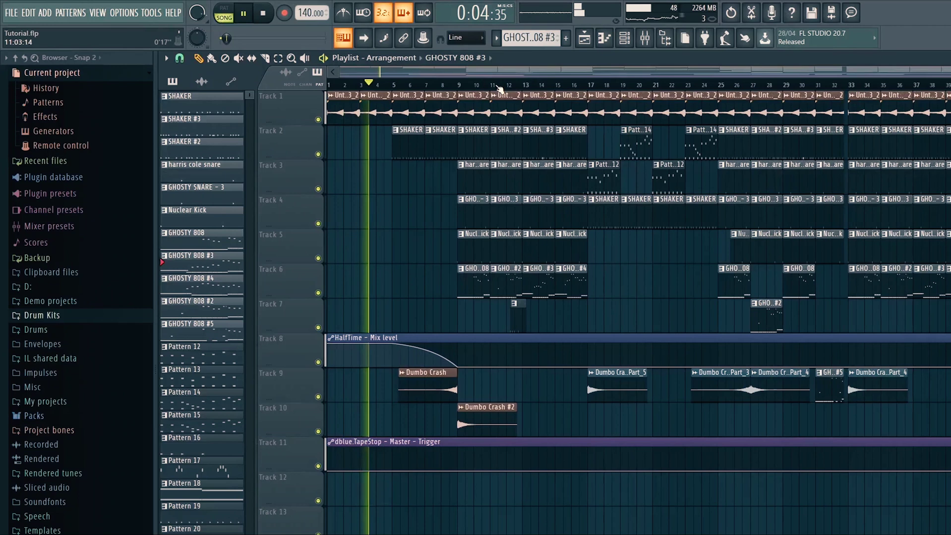